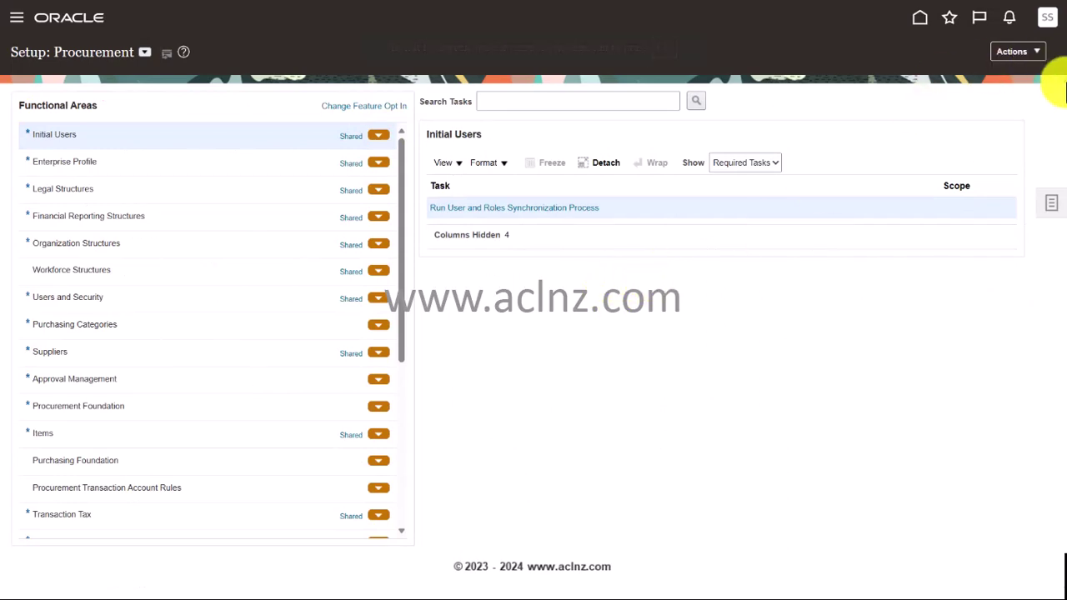
left_click(1049, 23)
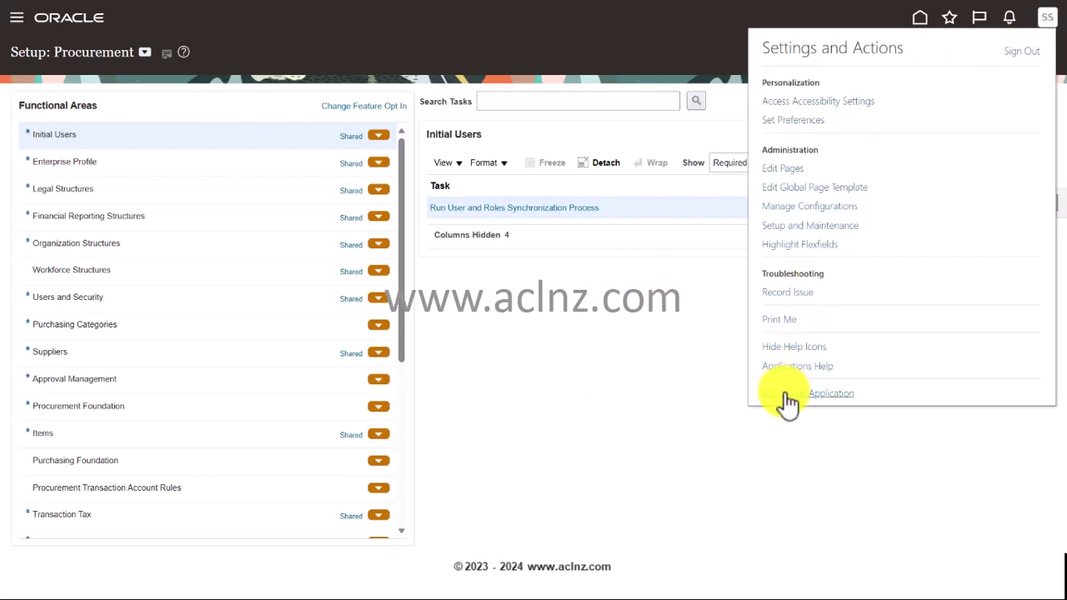
left_click(786, 397)
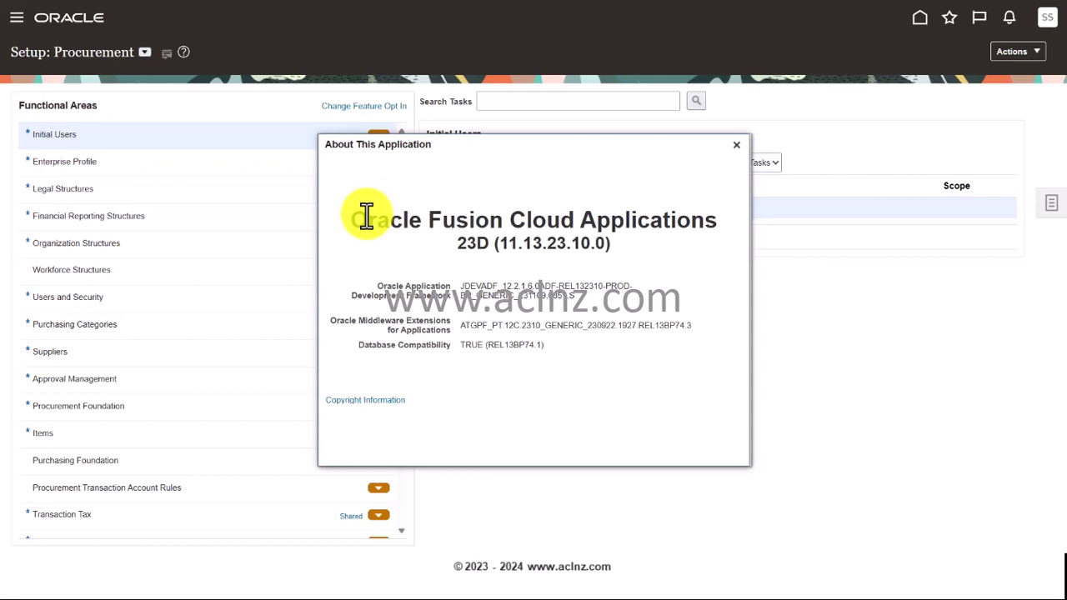
double_click(529, 242)
left_click(531, 241)
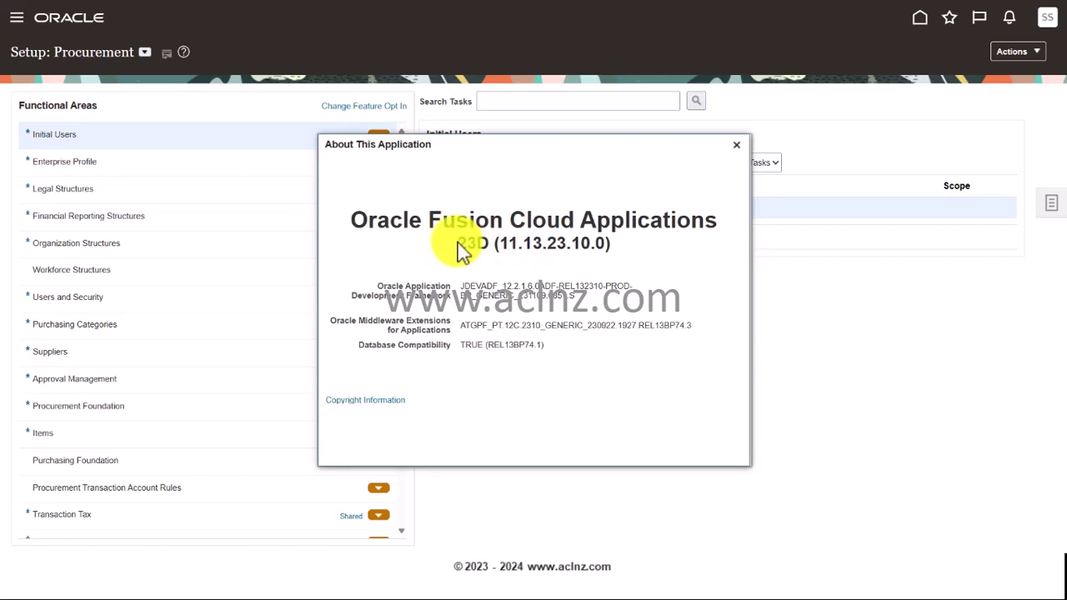
left_click_drag(460, 241, 487, 241)
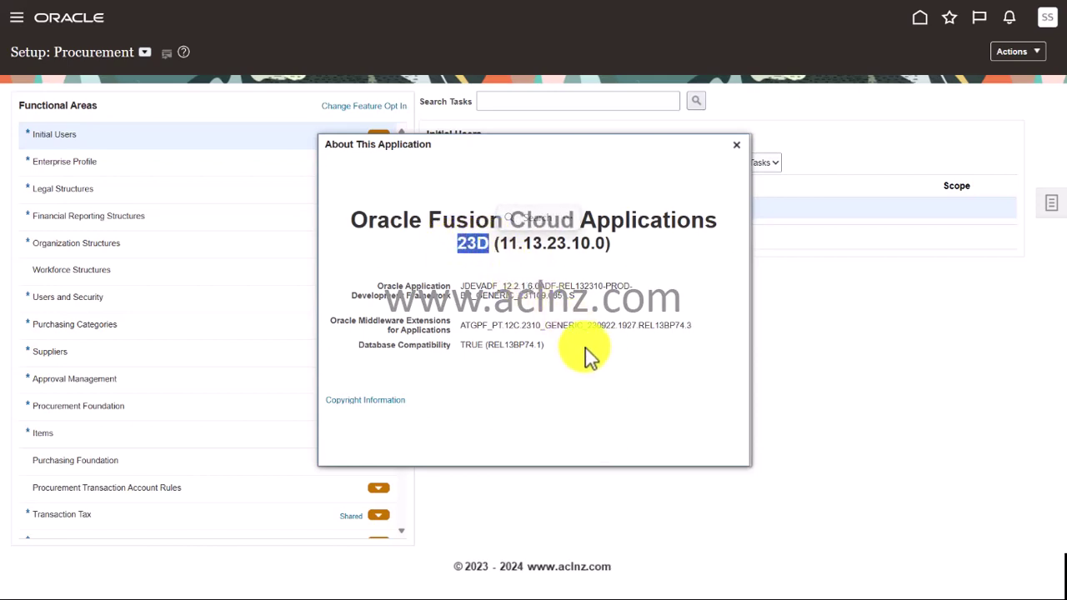
left_click(736, 146)
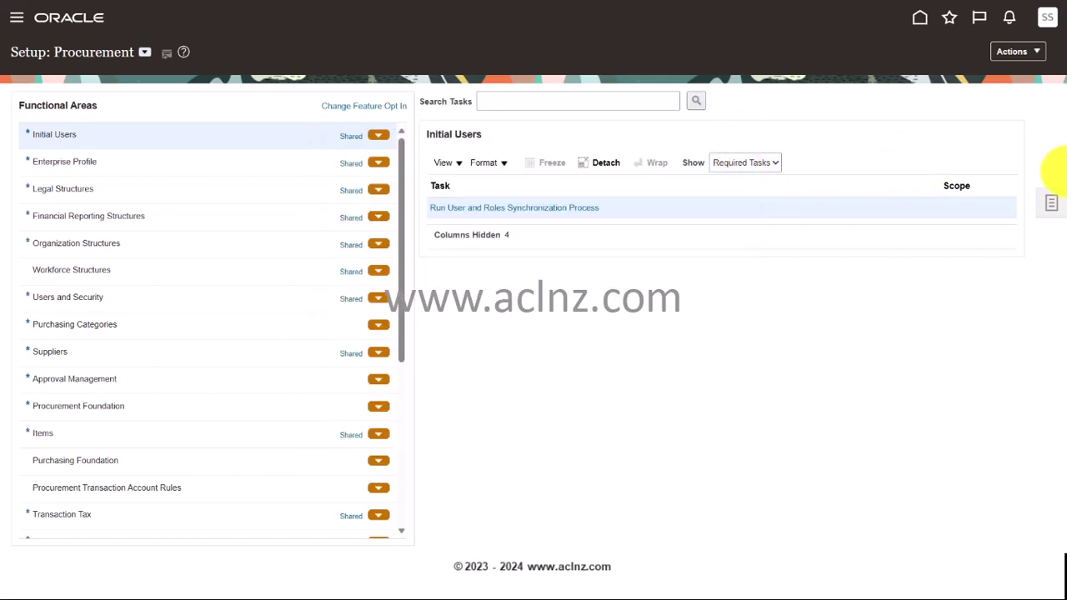
- Search for and open the Manage Locations task, then start creating a new location
left_click(591, 102)
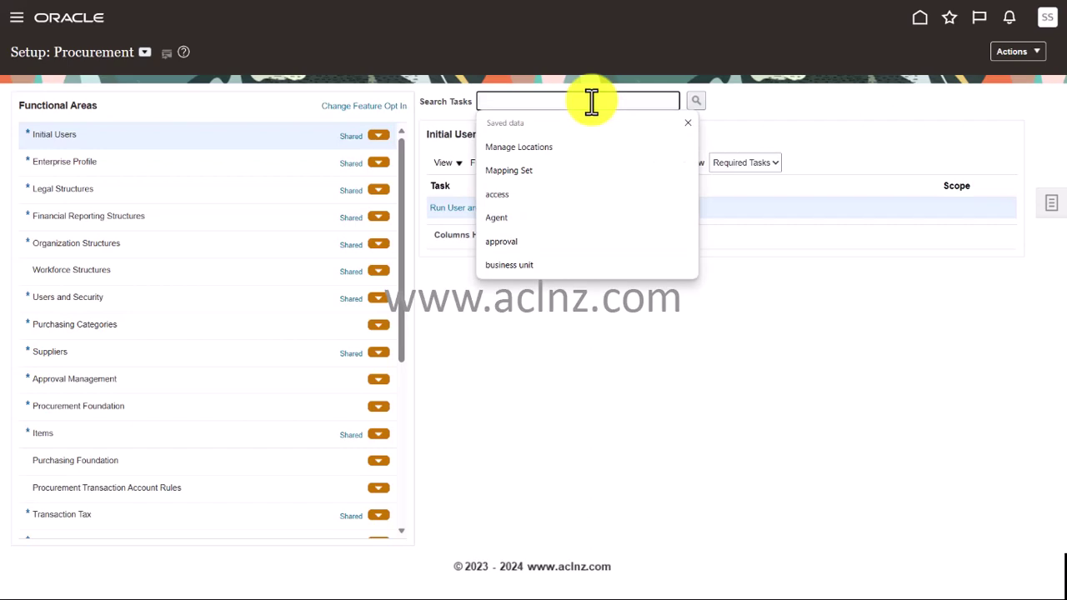
left_click(583, 147)
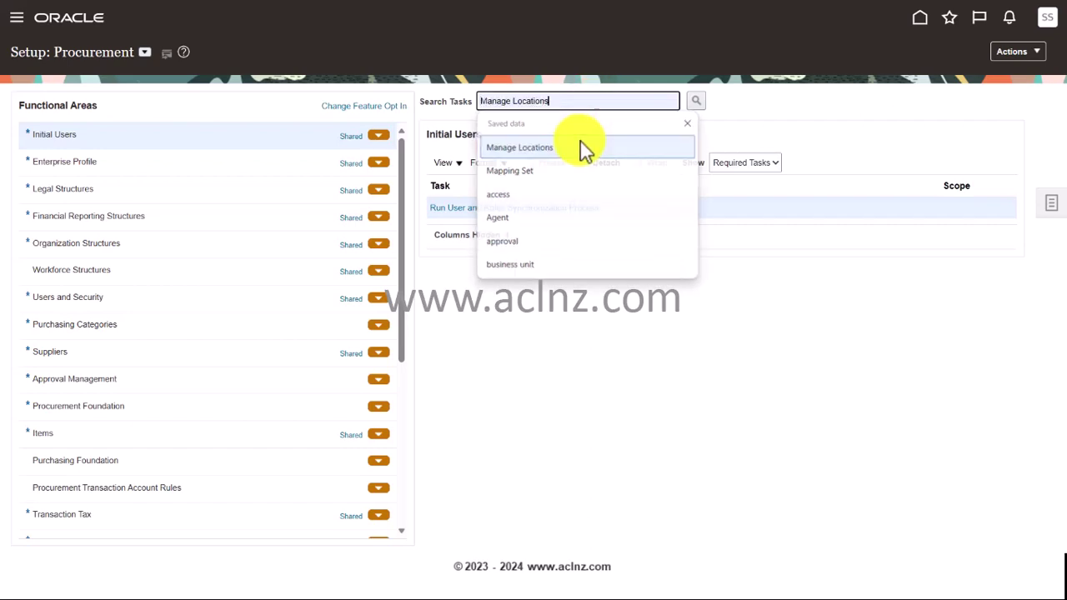
left_click(696, 101)
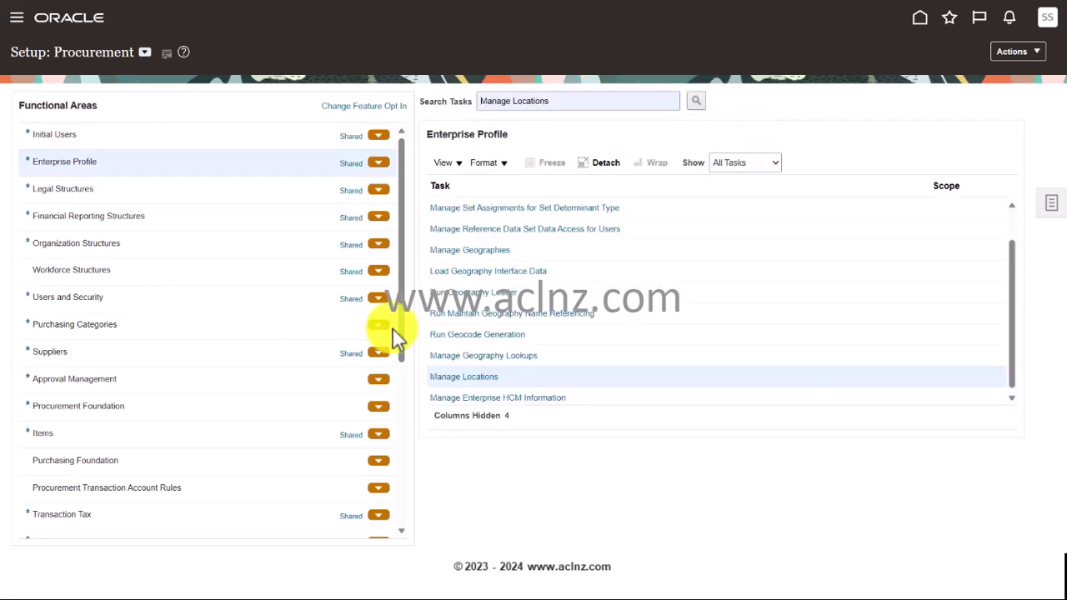
left_click(480, 378)
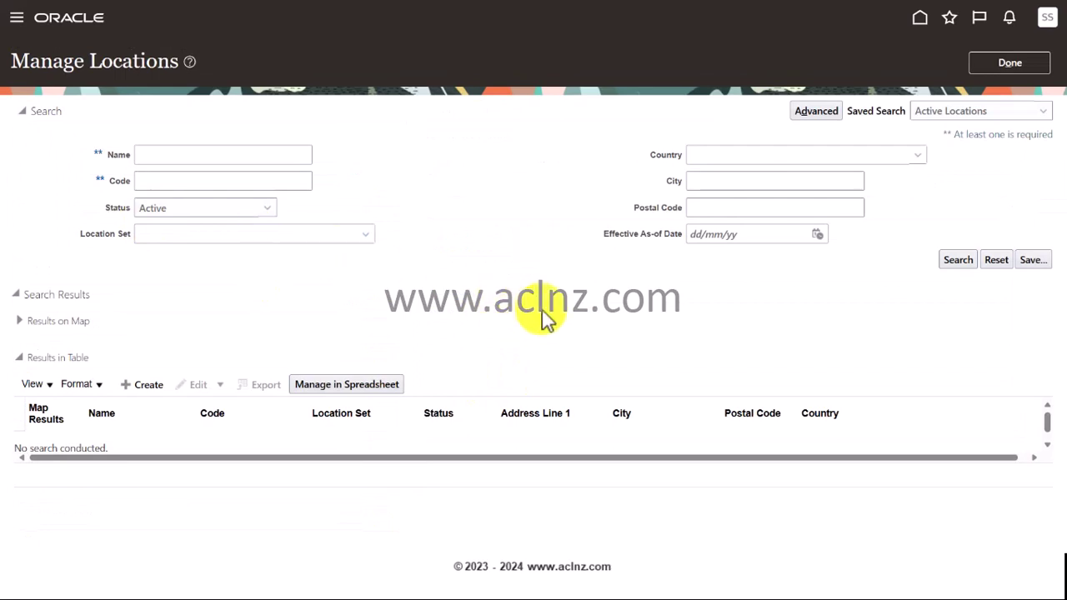
left_click(141, 386)
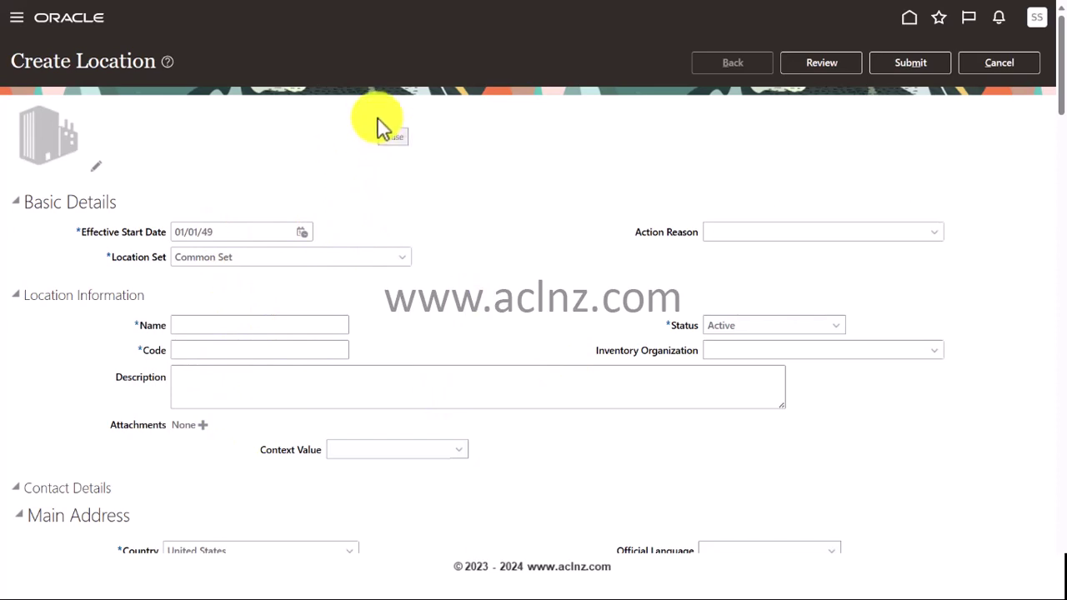
- Switch to the Excel workbook Fusion_SaaS_Implementation_23D.xlsx with its Locations sheet
key("alt+Tab")
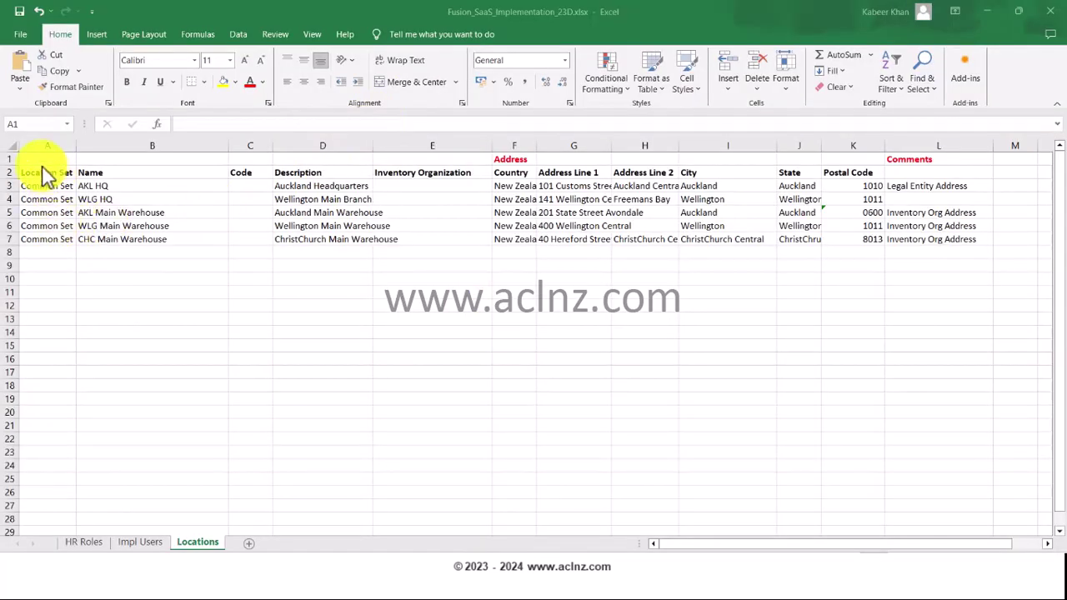
left_click(45, 174)
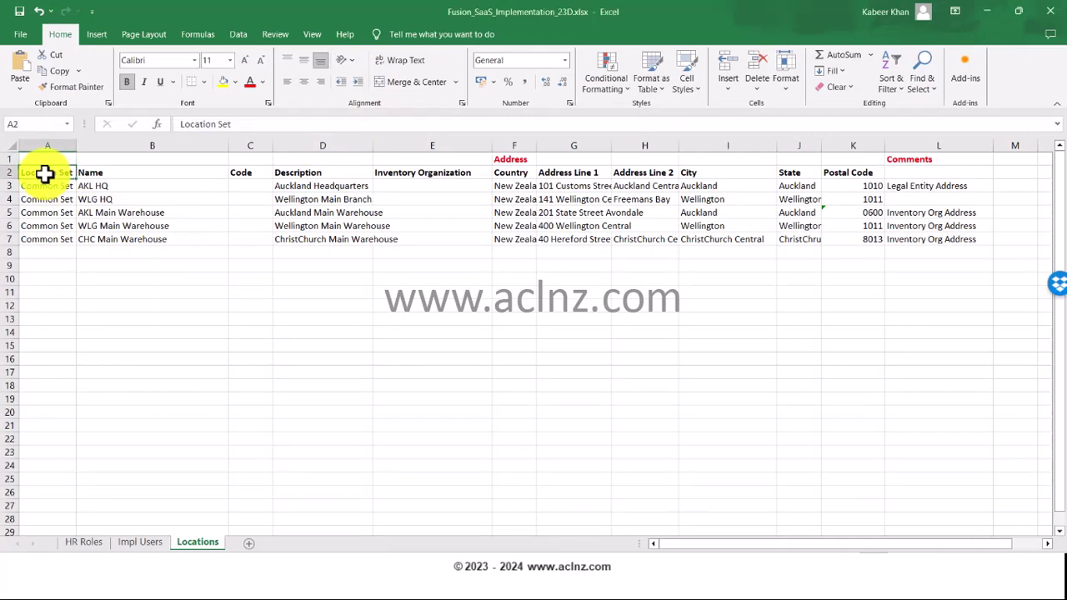
left_click(89, 188)
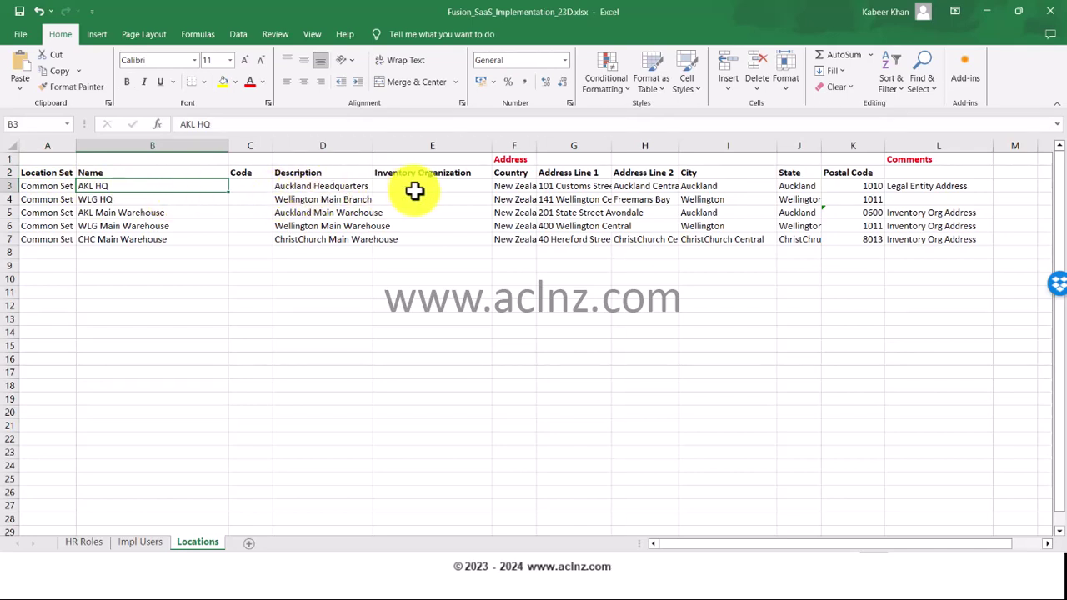
left_click(315, 187)
left_click(503, 186)
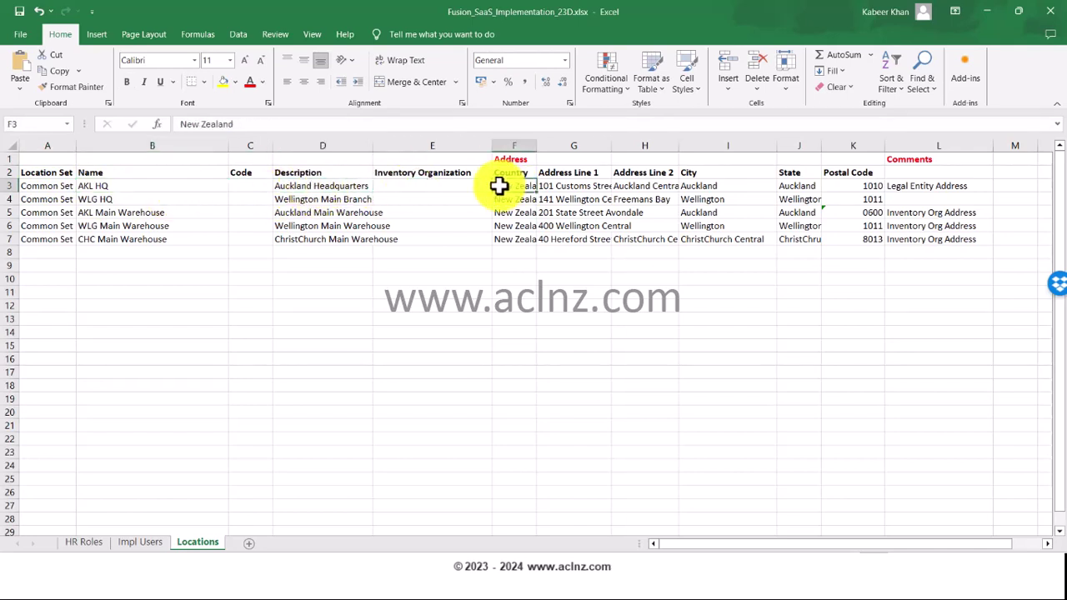
left_click(552, 186)
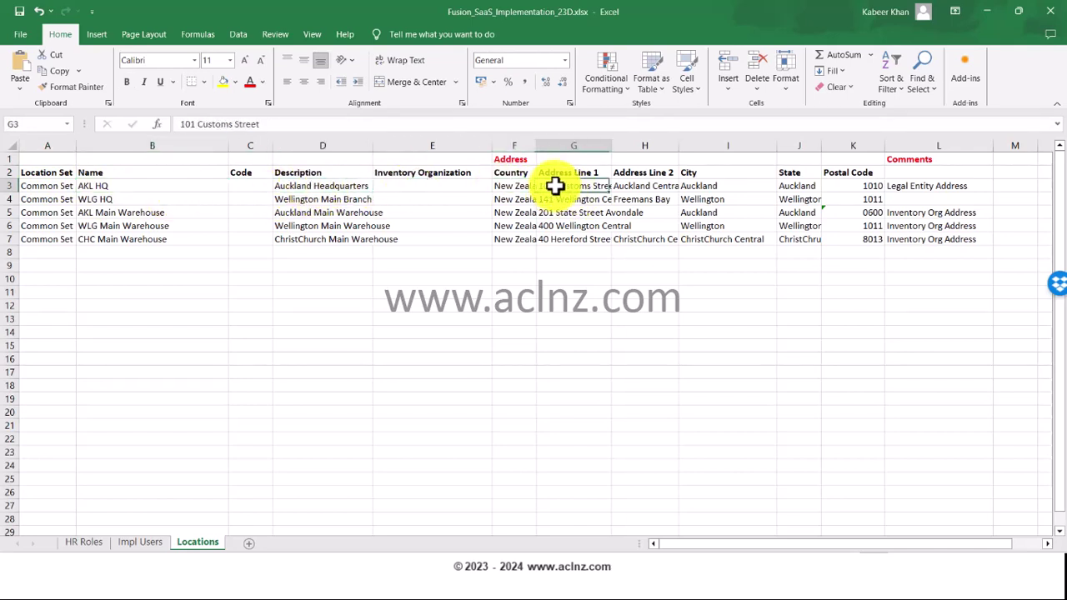
left_click(802, 188)
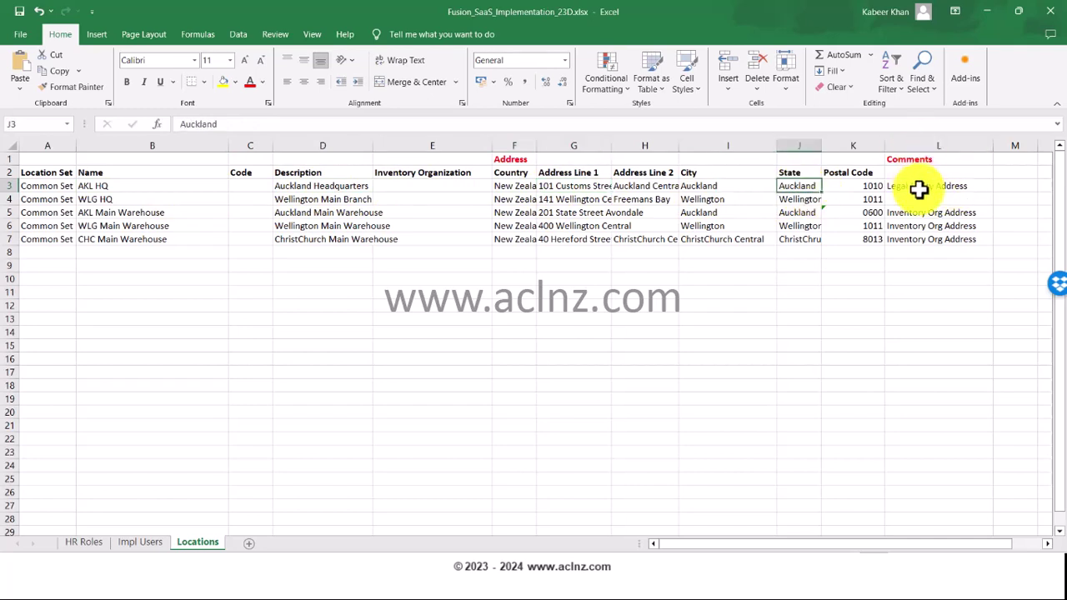
left_click(922, 187)
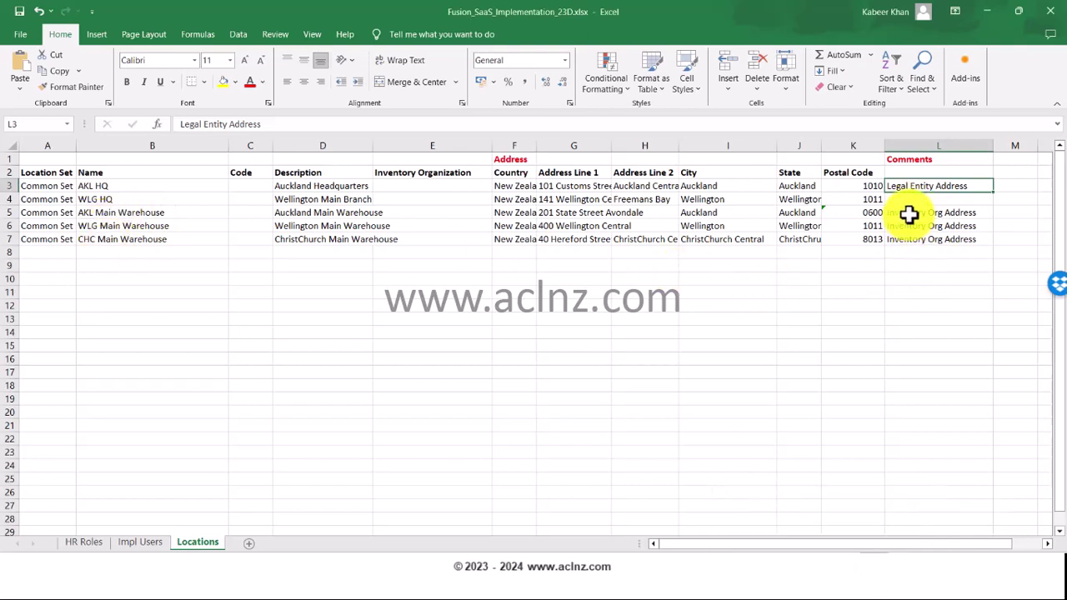
left_click(908, 214)
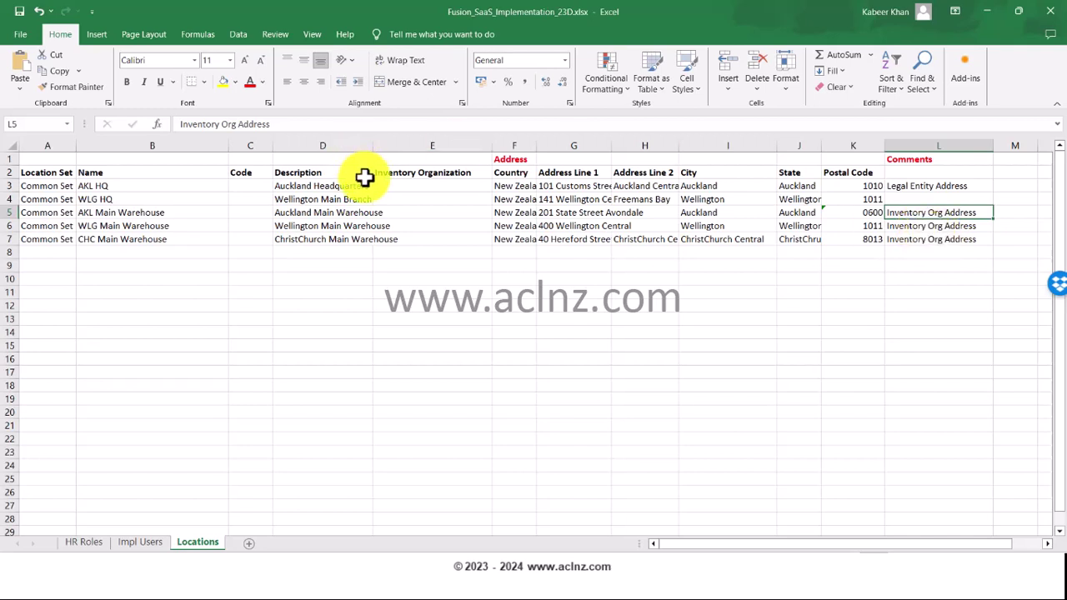
left_click(574, 185)
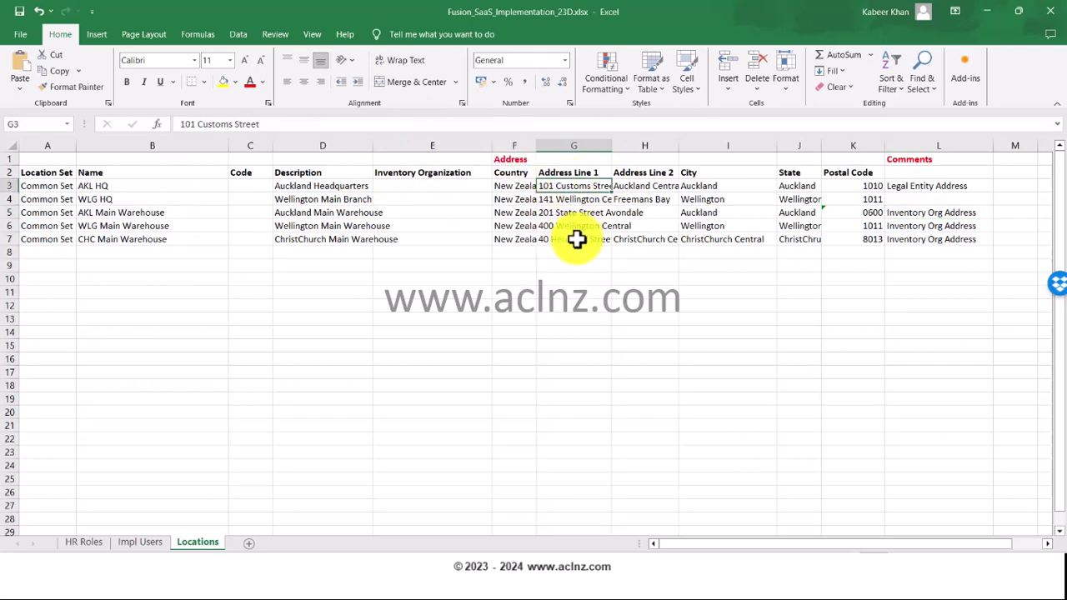
key("ctrl+c")
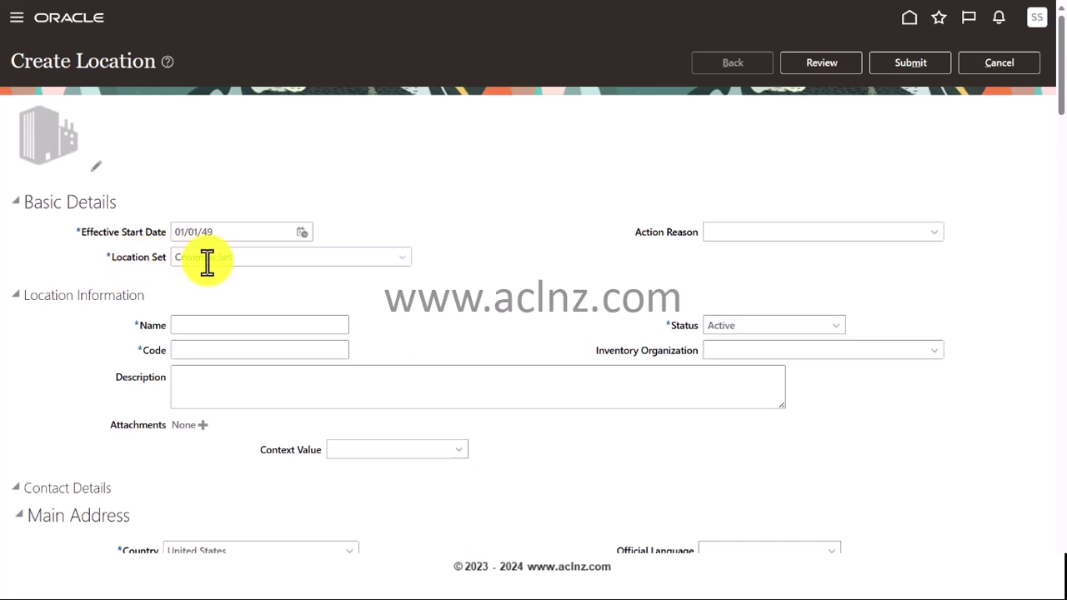
- Enter name AKL HO, code AKLHO and description 'Aukland Head Office', fixing the spelling typo
left_click(240, 325)
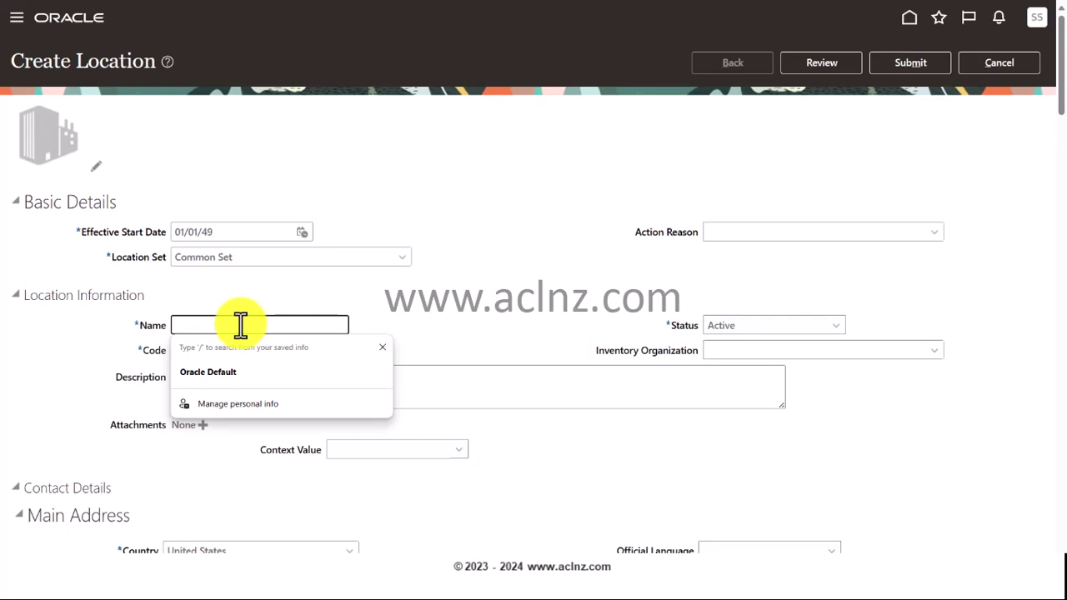
type("A")
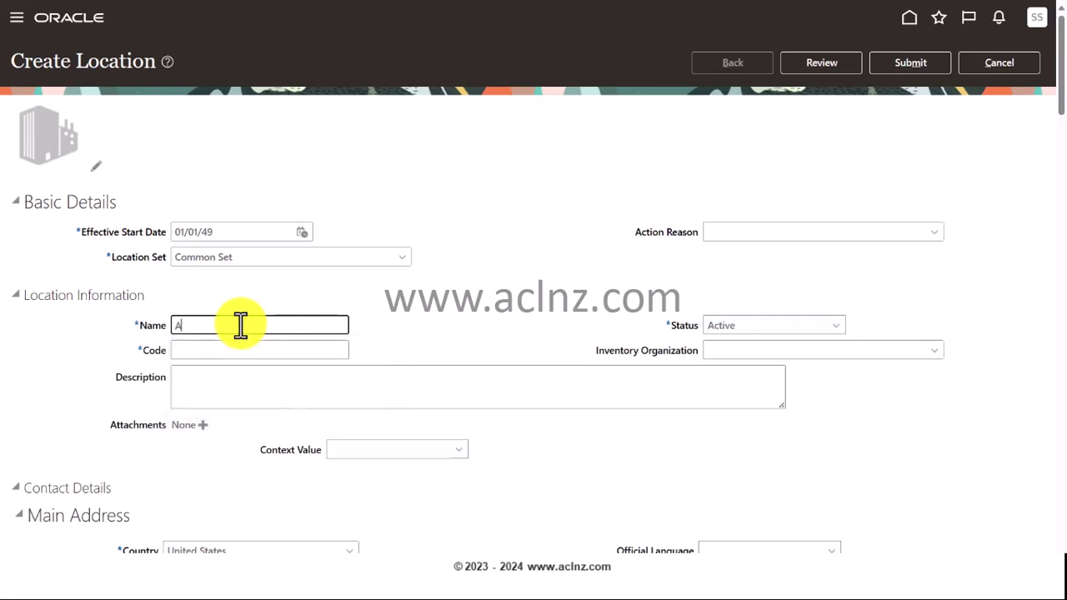
type("KL HO")
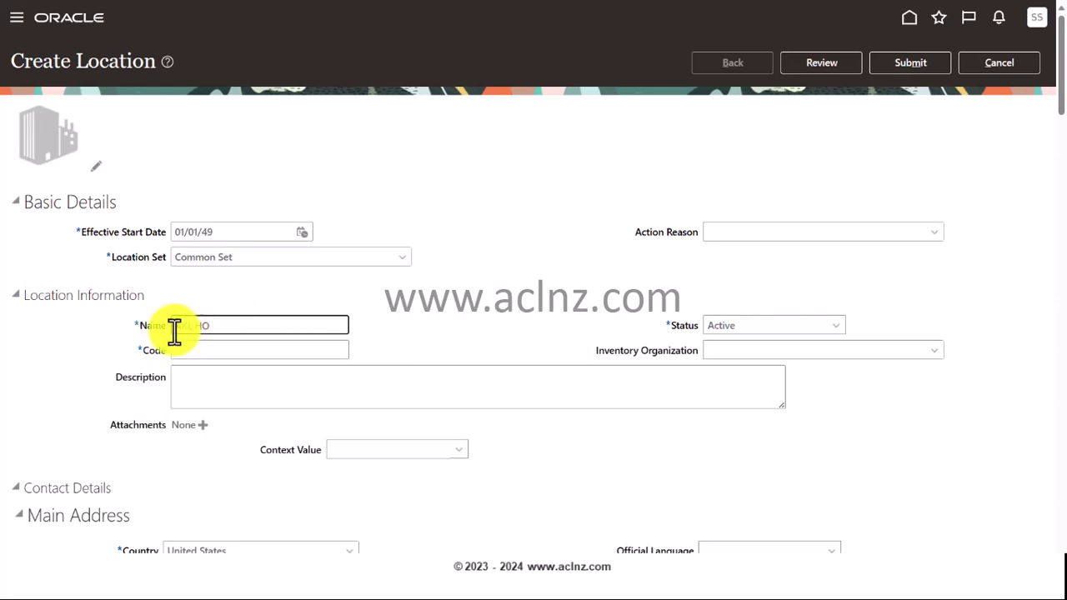
left_click(192, 351)
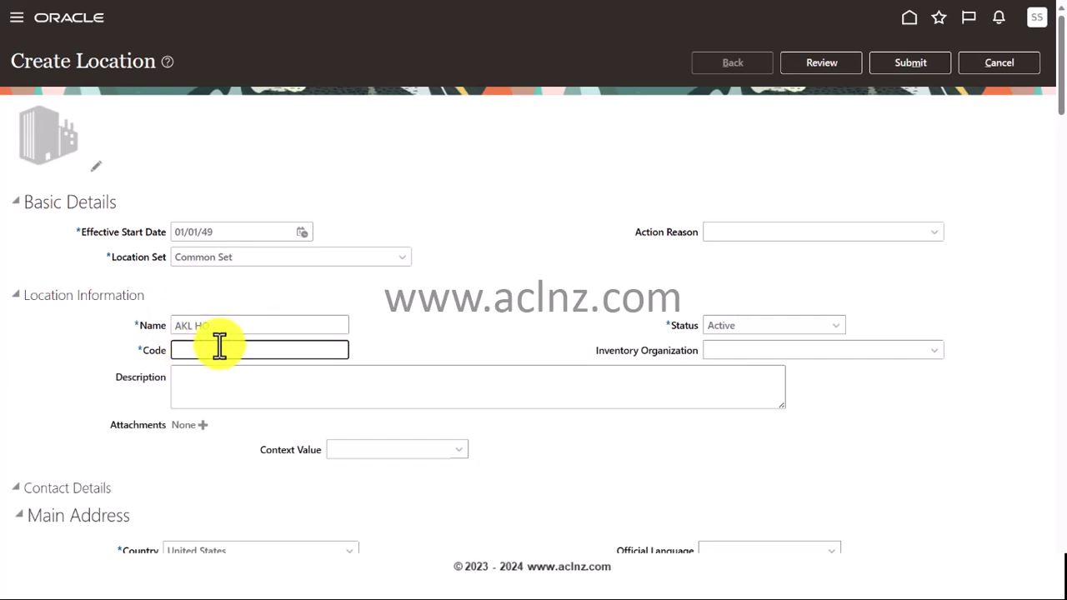
type("AKLHO")
left_click(197, 392)
type("Au")
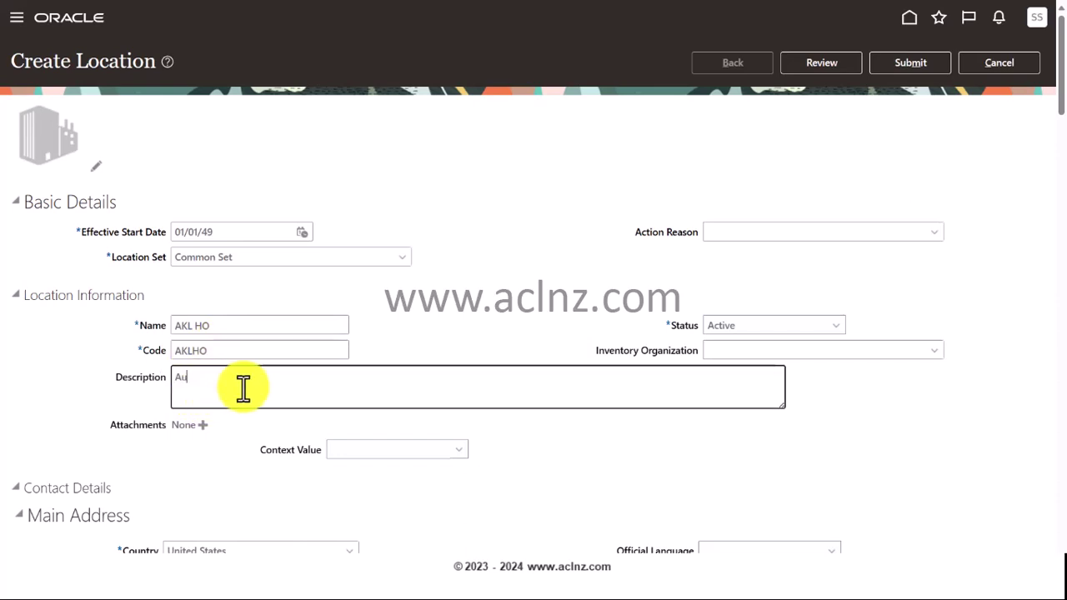
type("kal")
type("and ")
type("Head Office")
left_click(194, 377)
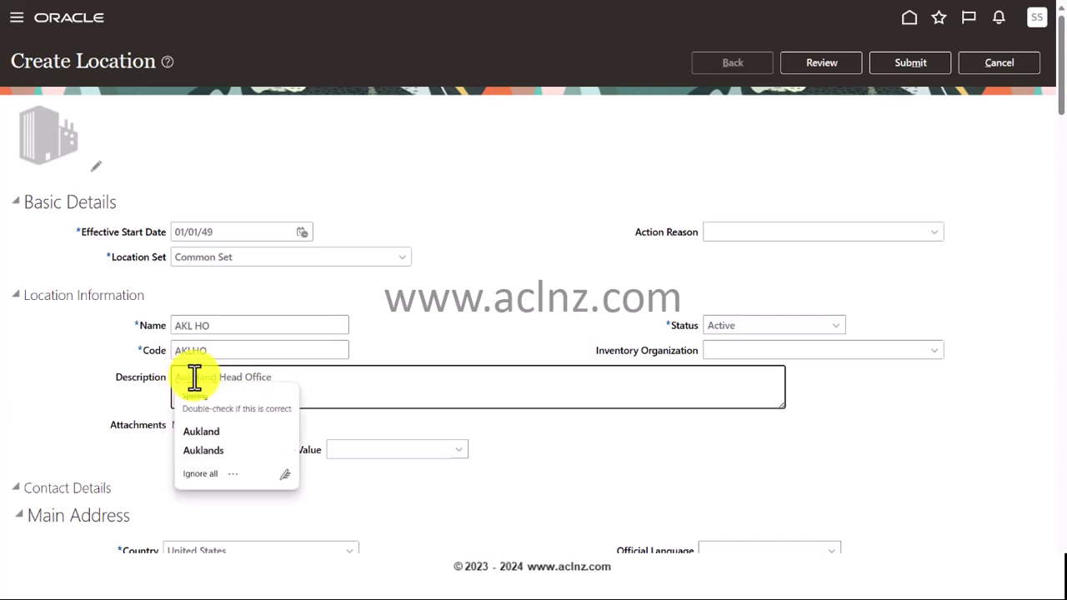
left_click(208, 433)
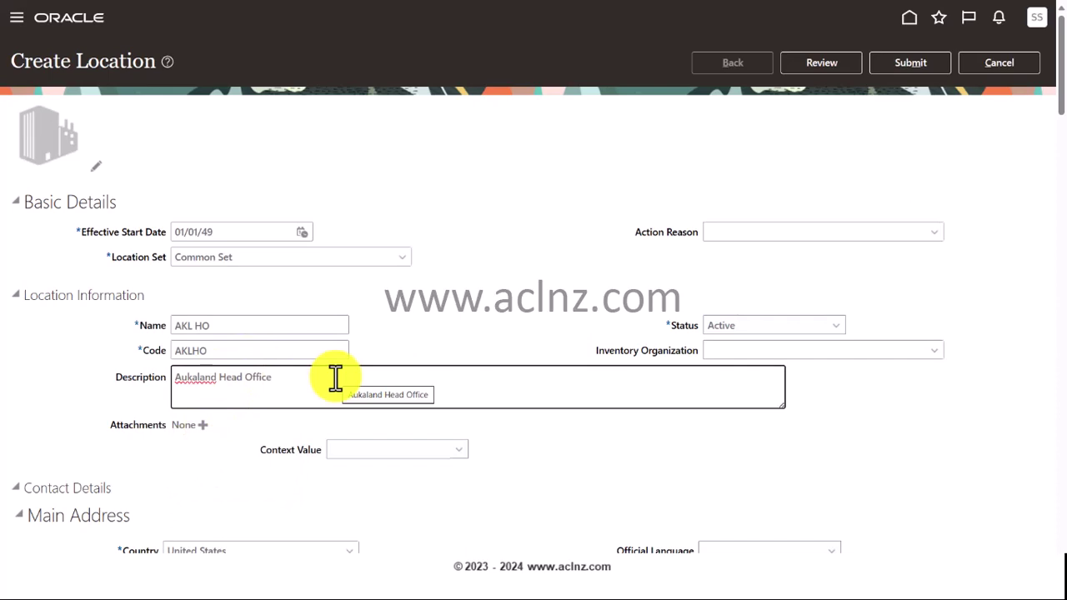
key("BackSpace")
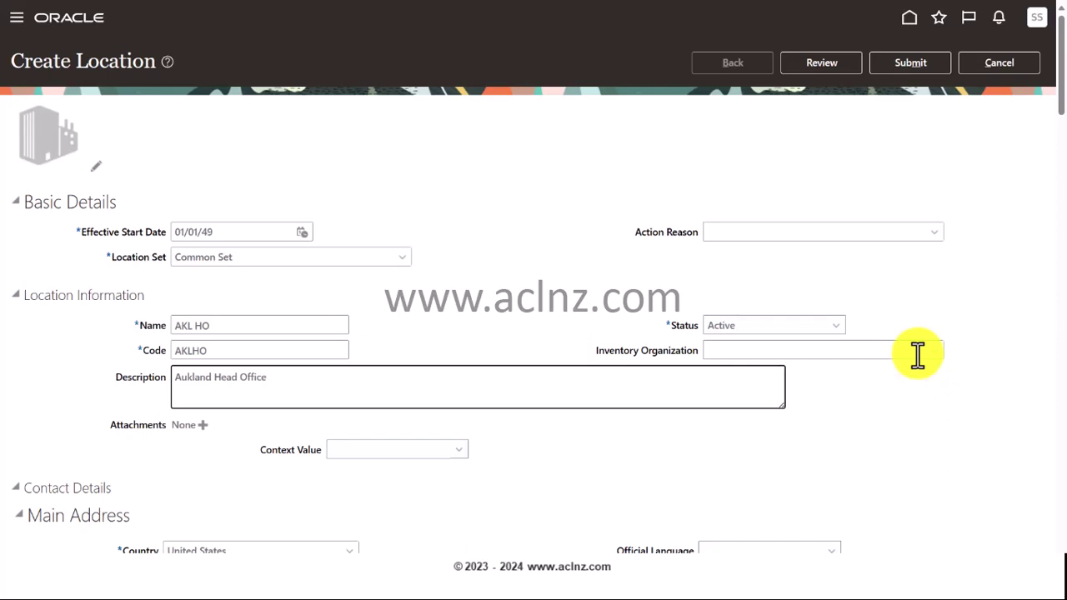
scroll(825, 341, "down", 2)
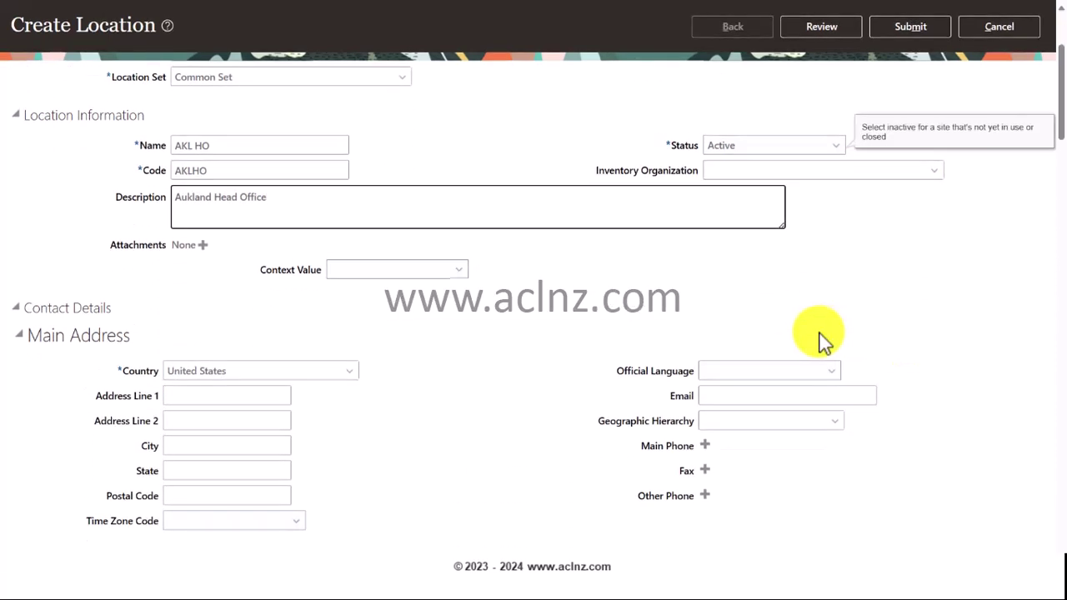
left_click(241, 371)
left_click_drag(241, 371, 143, 370)
type("N")
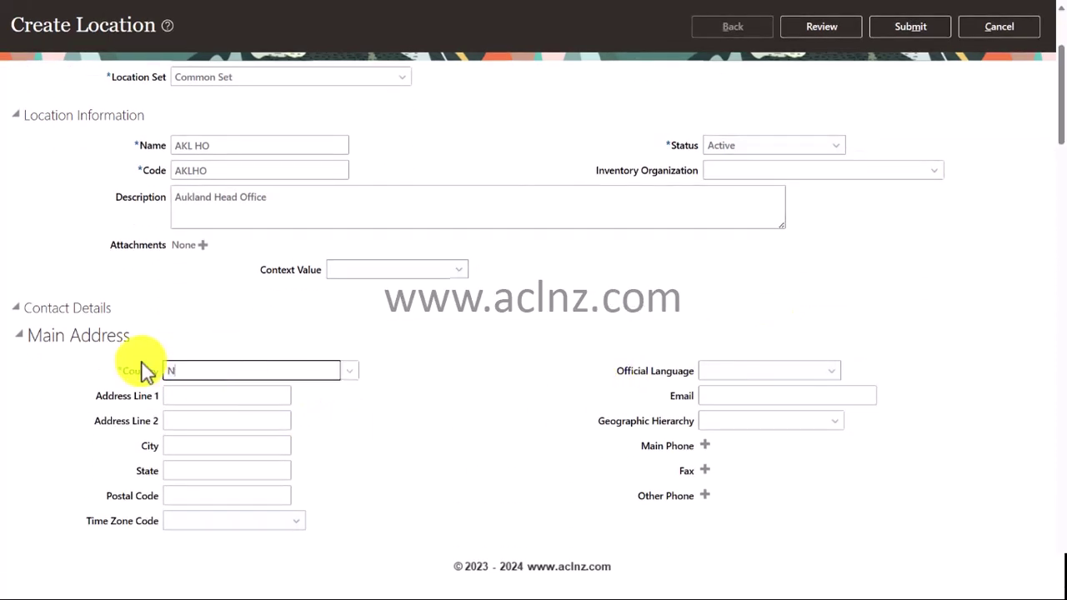
type("ew Zealand")
key("Tab")
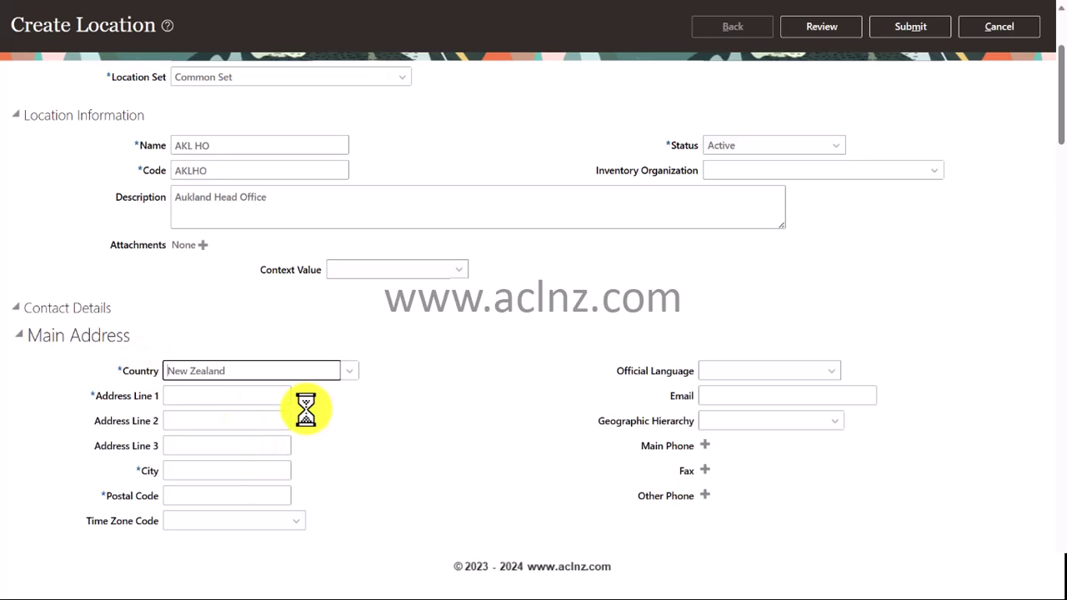
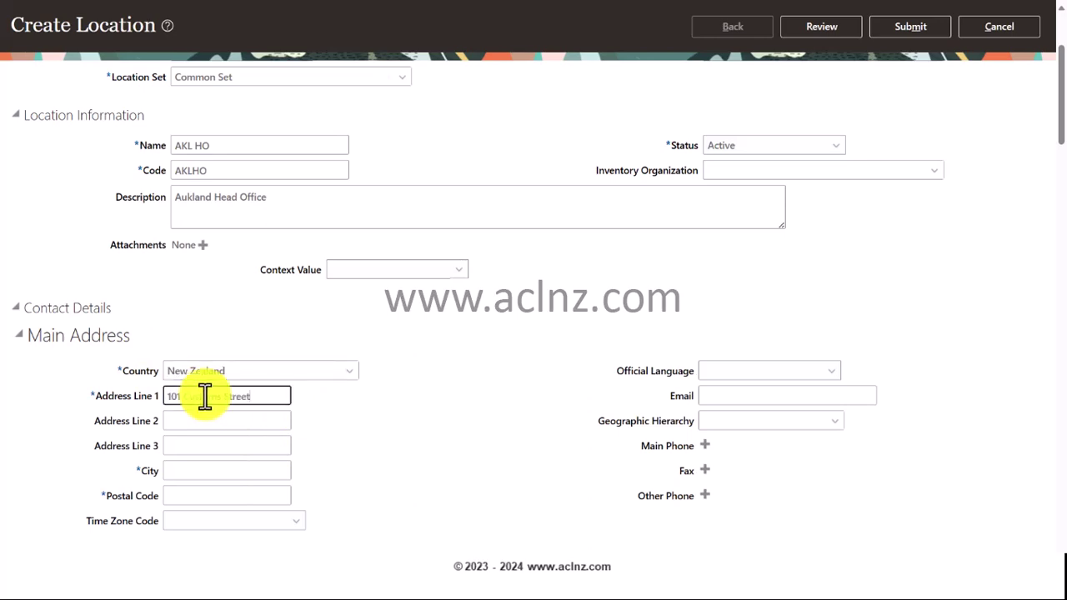
left_click(223, 424)
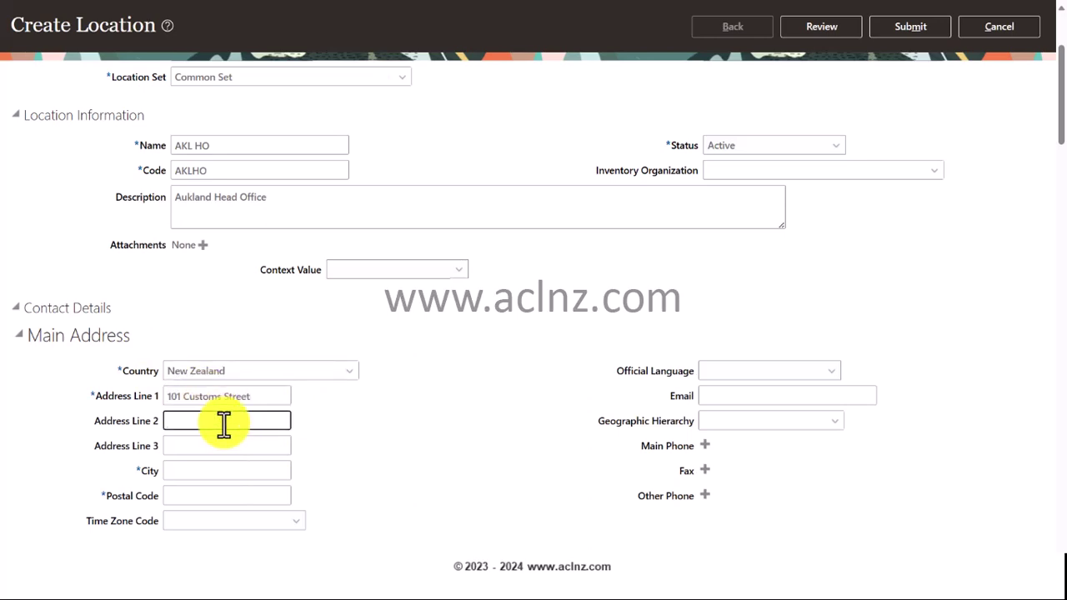
type("Auckland Central")
left_click(210, 473)
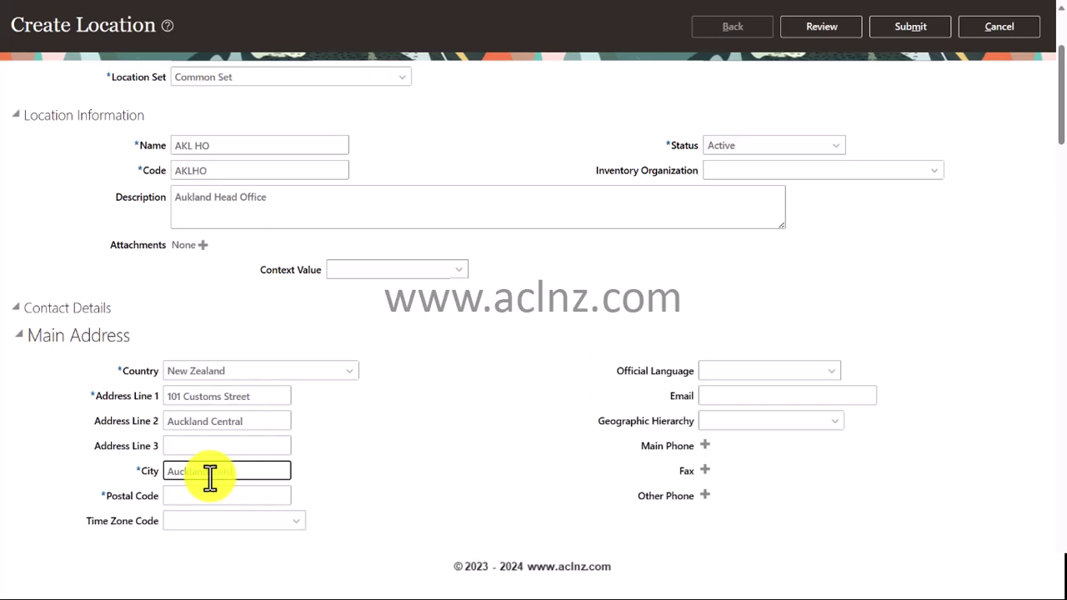
key("Tab")
type("10")
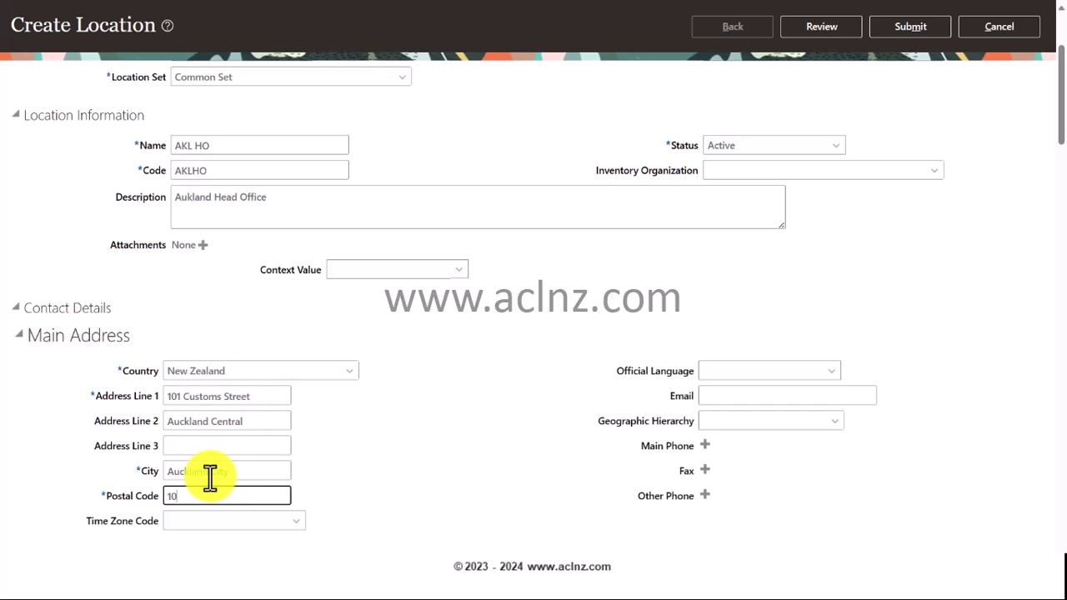
left_click(375, 119)
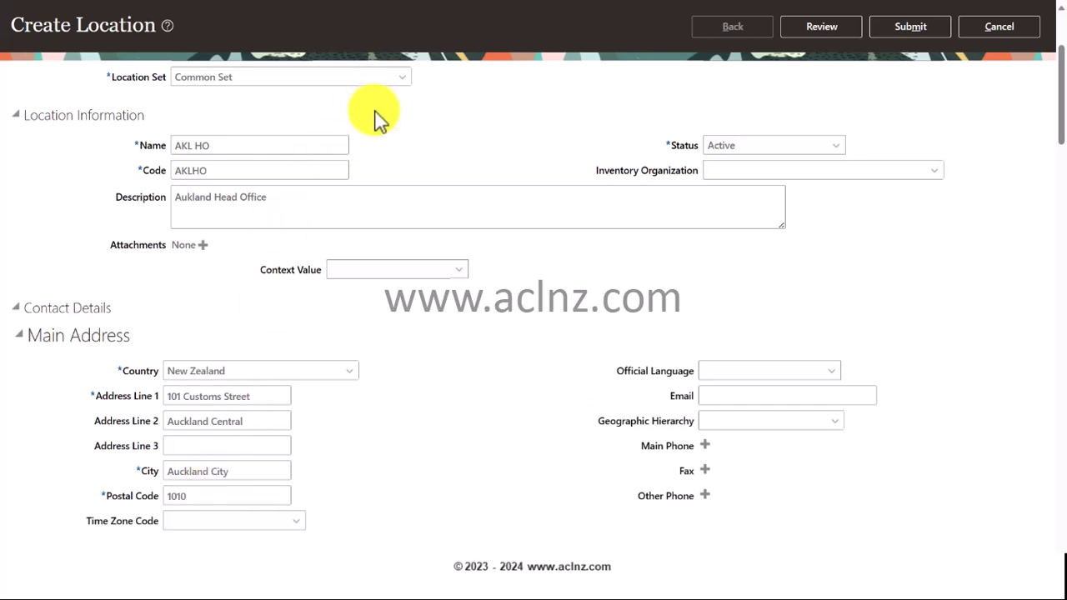
- Fill in the location's contact e-mail address
left_click(730, 395)
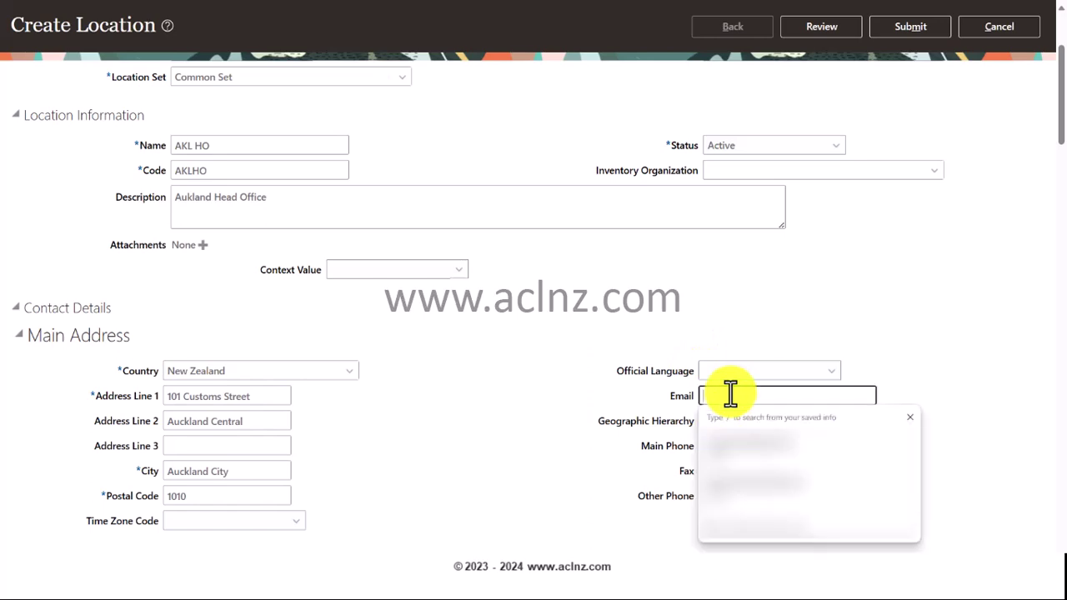
left_click(937, 315)
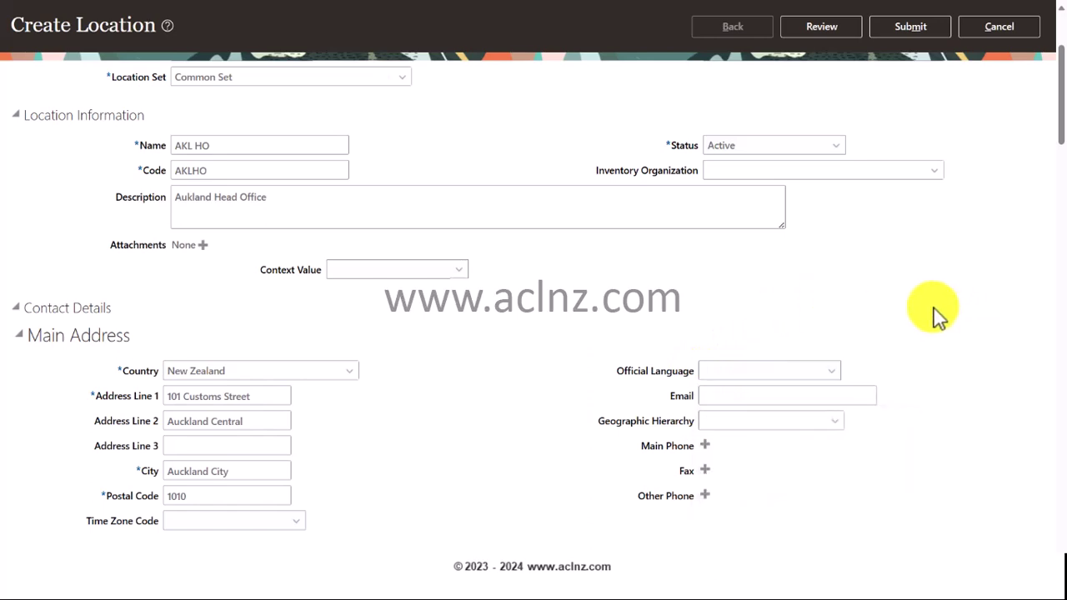
left_click(754, 393)
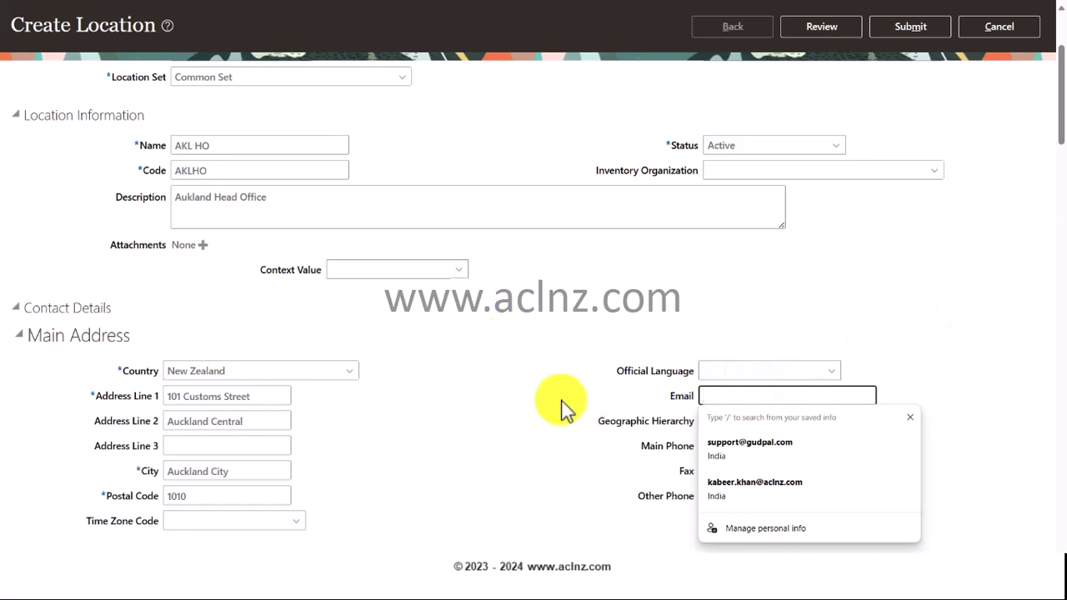
left_click(739, 399)
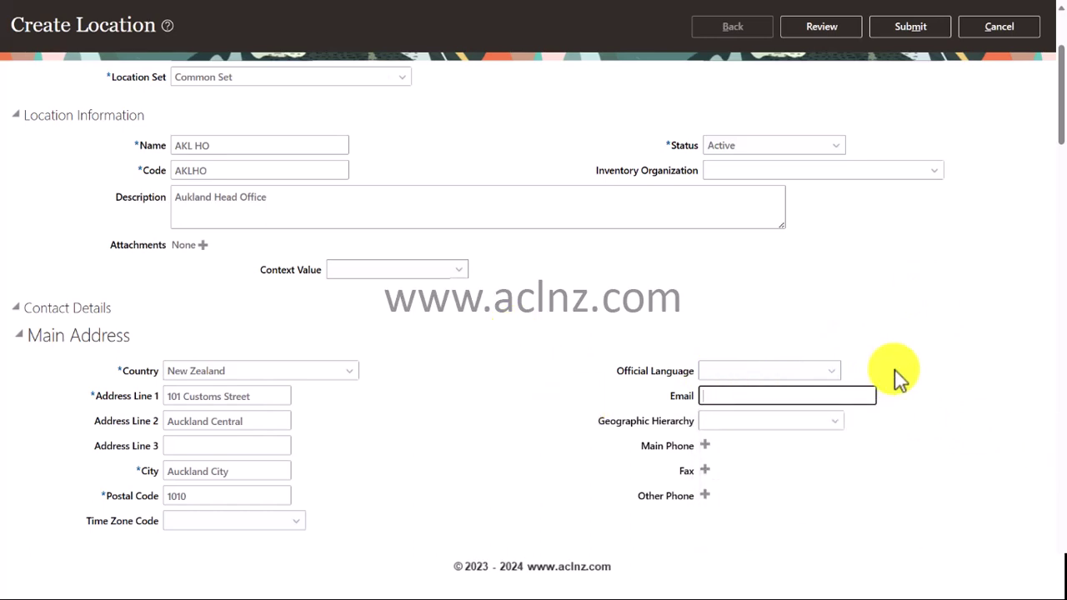
scroll(608, 353, "down", 1)
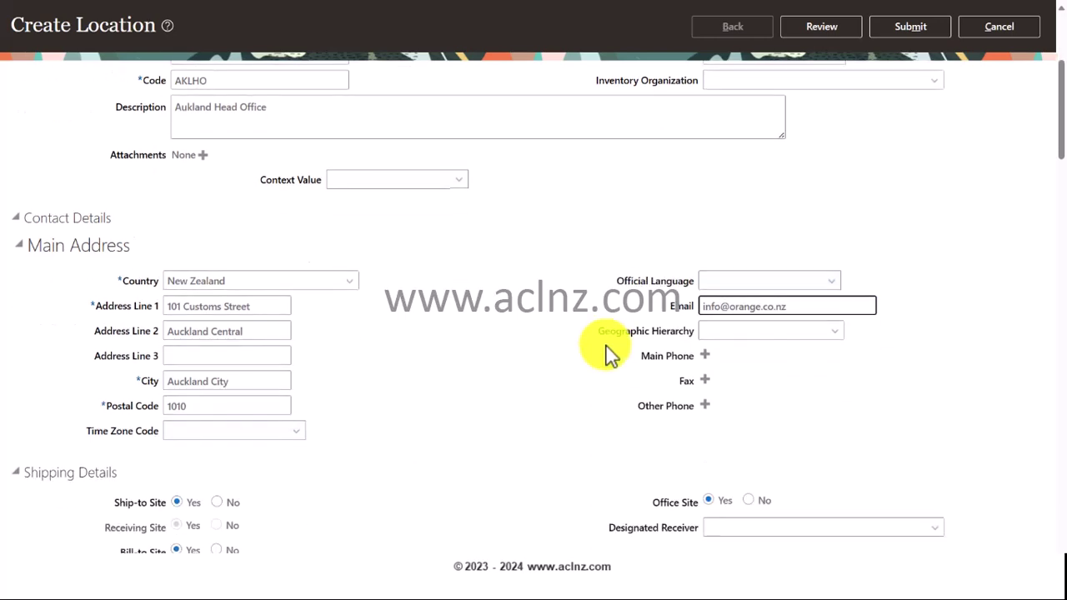
scroll(537, 375, "down", 2)
scroll(542, 374, "down", 1)
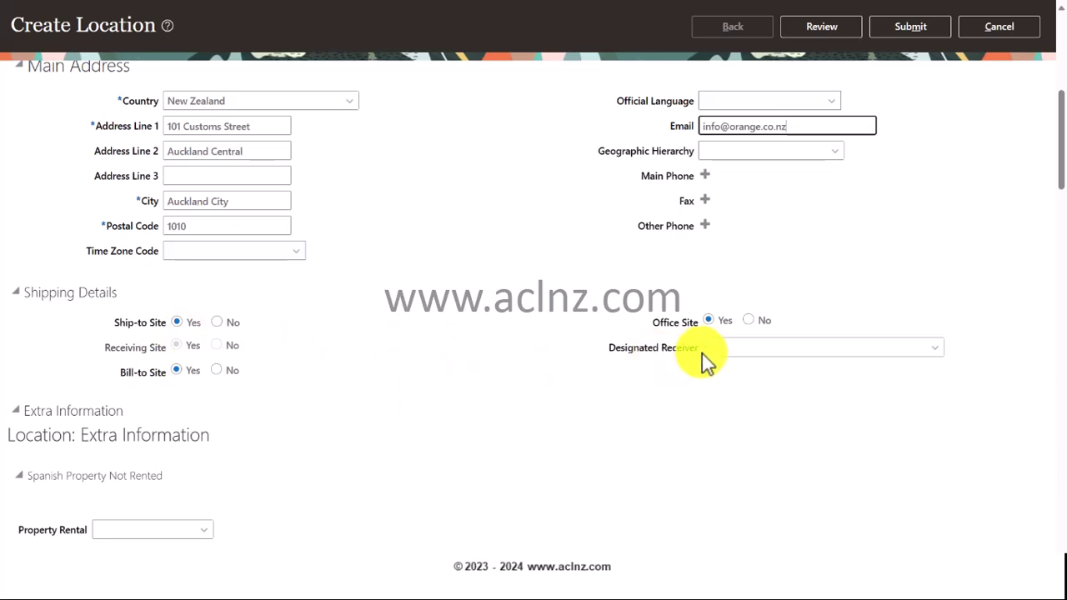
scroll(464, 370, "down", 3)
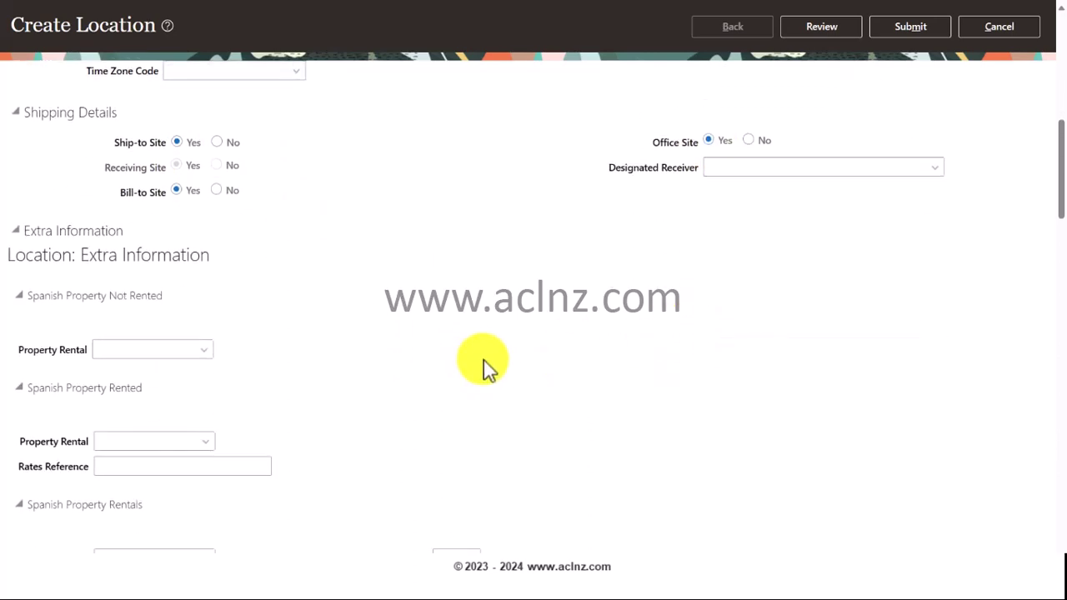
scroll(486, 366, "down", 4)
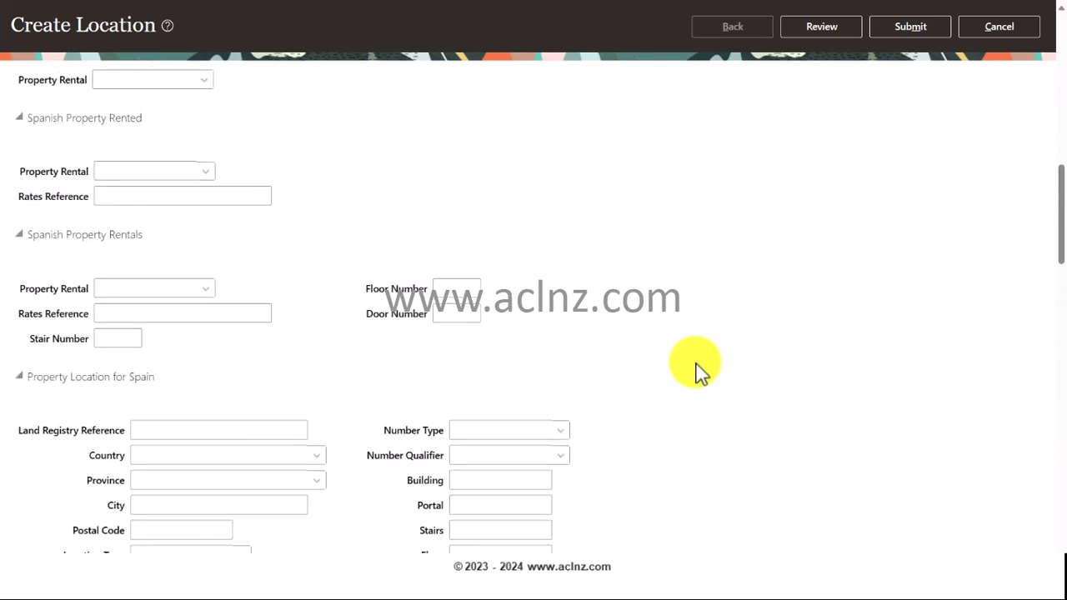
scroll(745, 375, "down", 3)
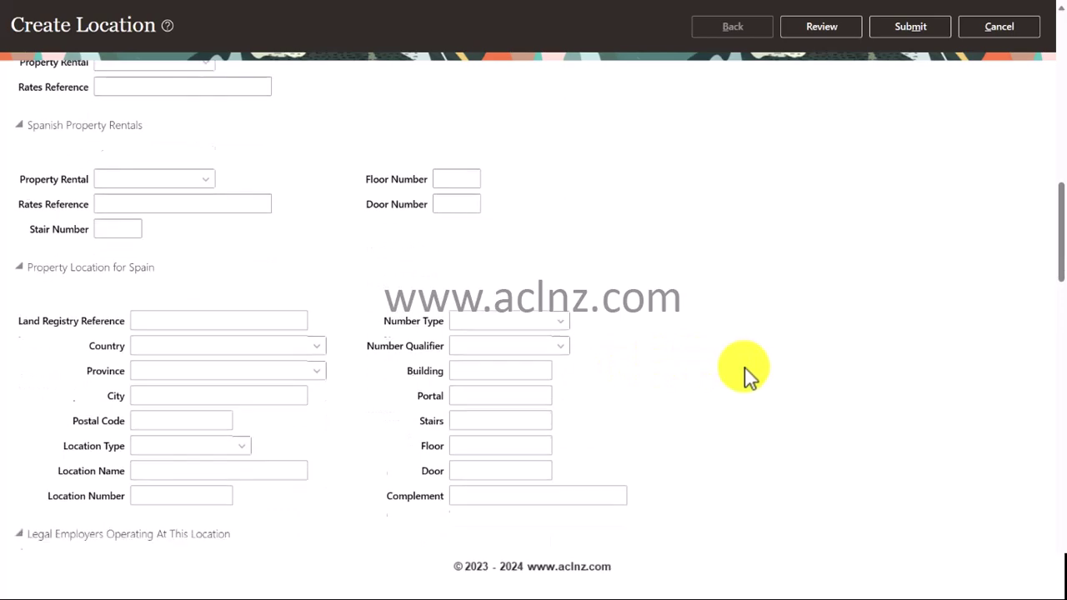
scroll(746, 371, "down", 3)
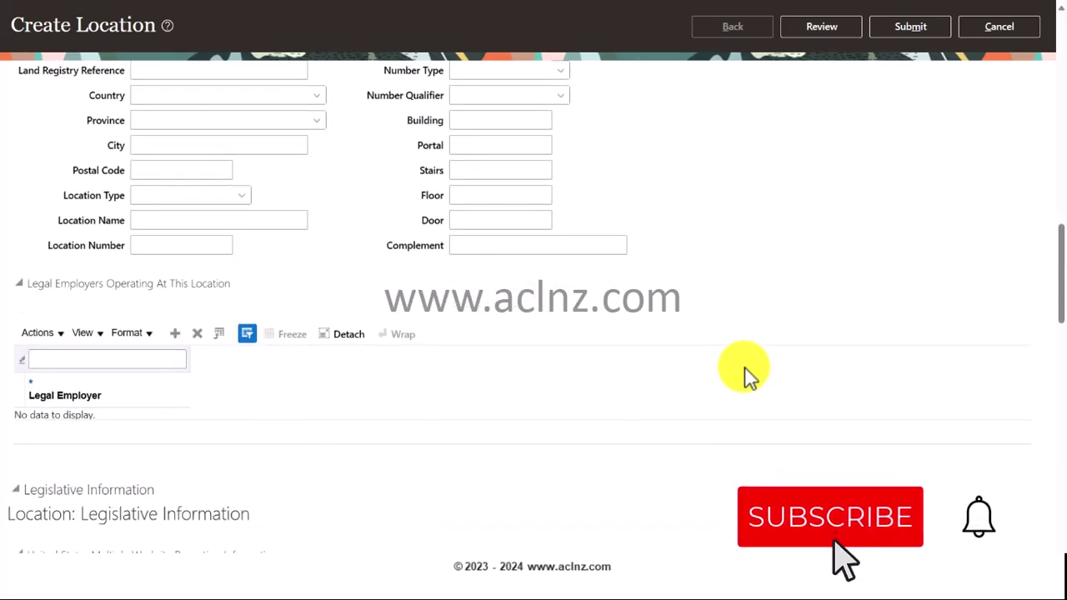
scroll(746, 371, "down", 3)
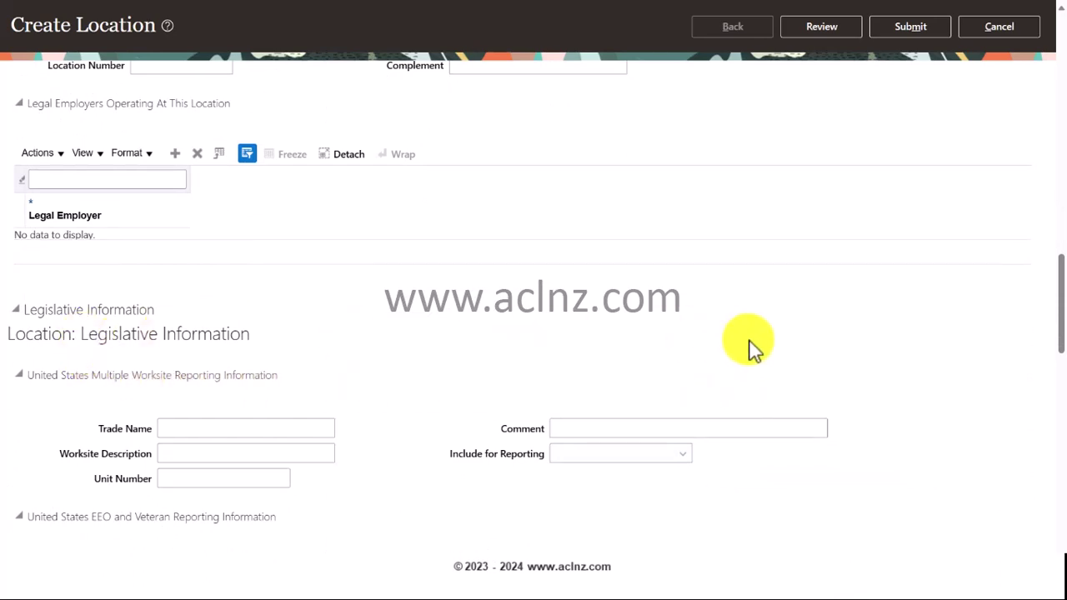
scroll(754, 346, "down", 3)
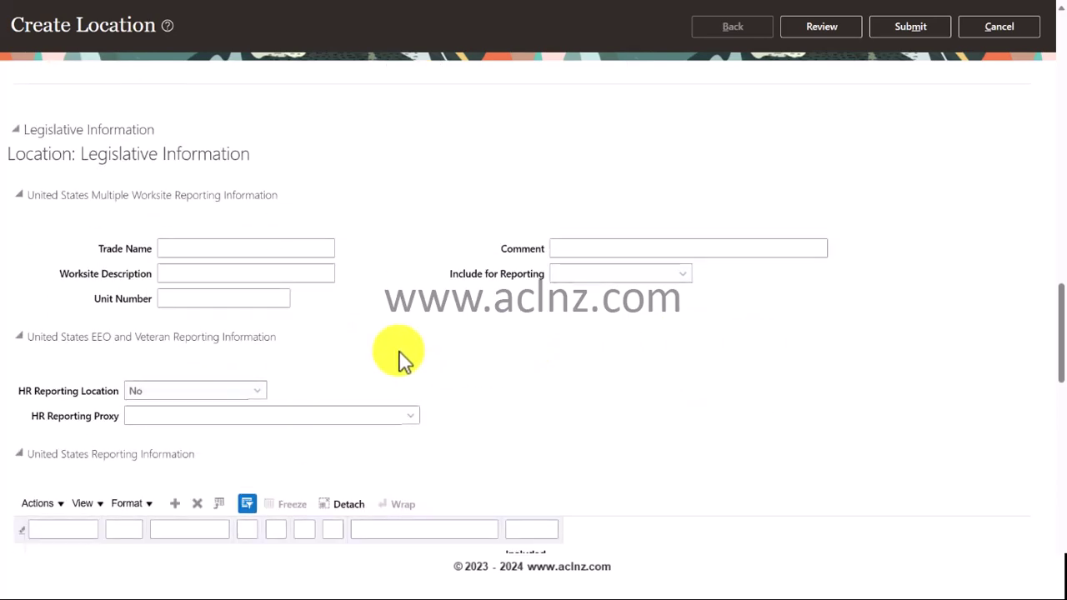
scroll(404, 363, "up", 1)
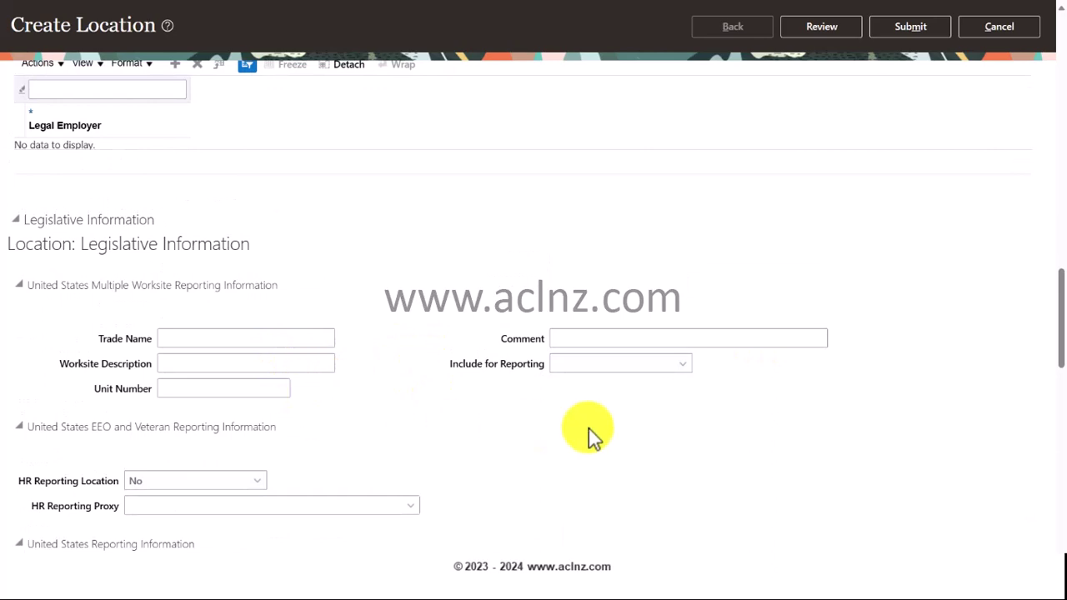
scroll(775, 435, "down", 1)
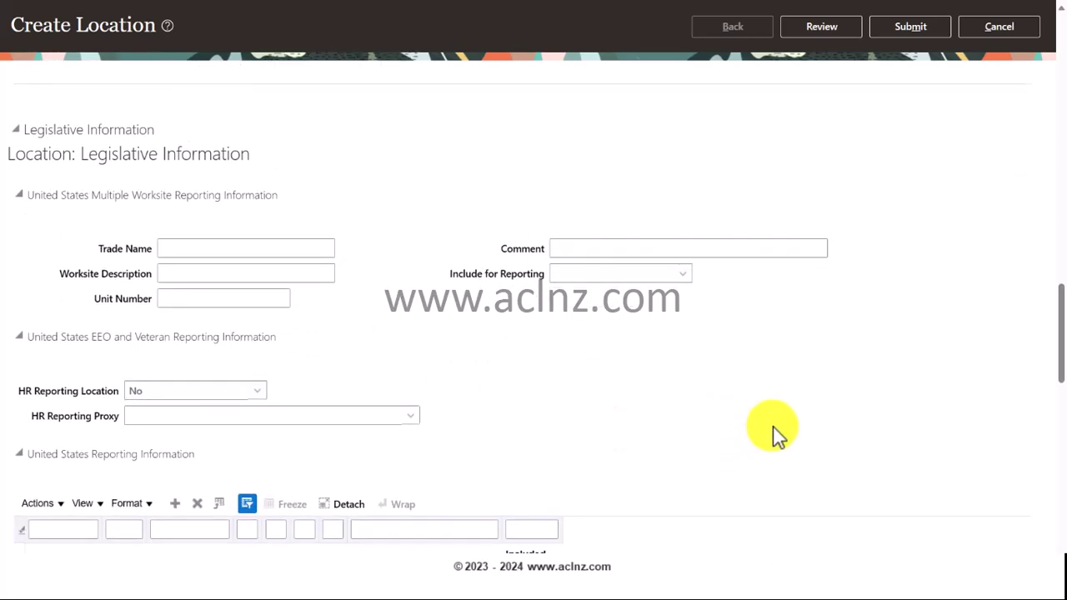
scroll(775, 435, "down", 1)
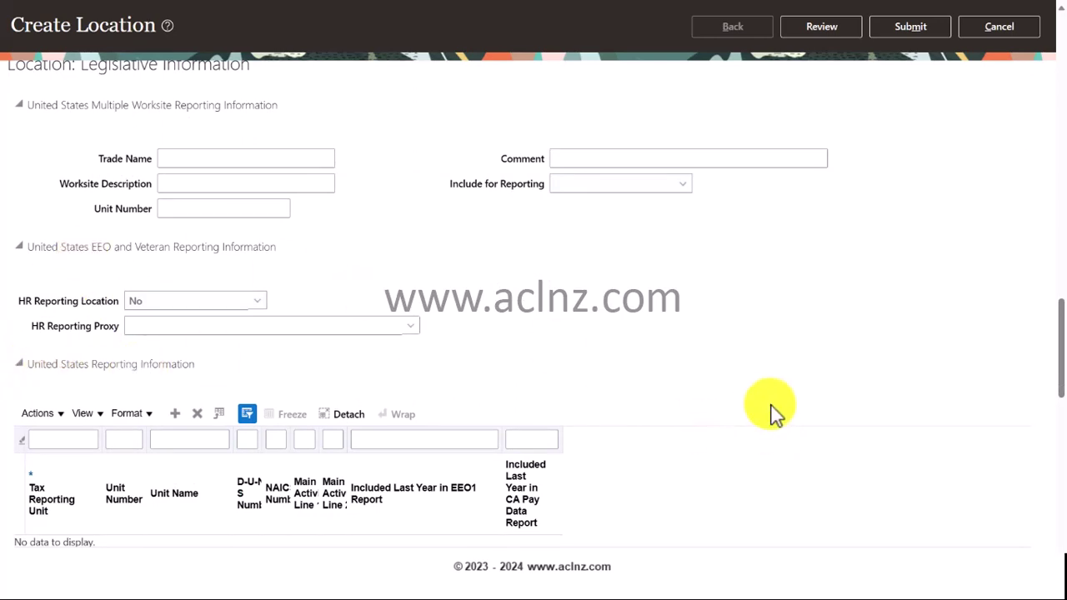
scroll(774, 409, "down", 3)
scroll(791, 413, "down", 3)
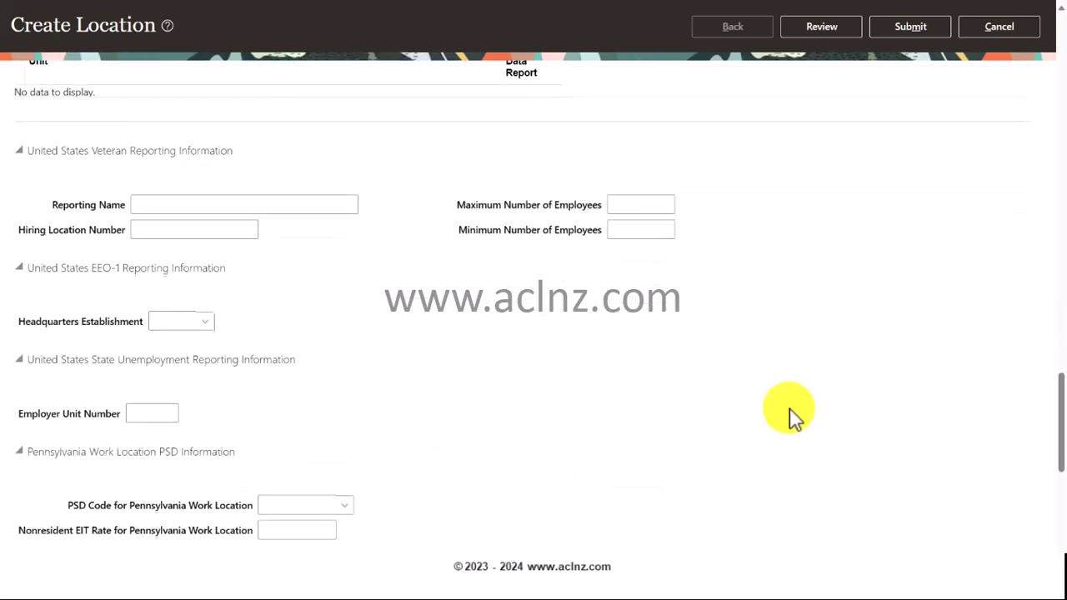
scroll(792, 413, "down", 5)
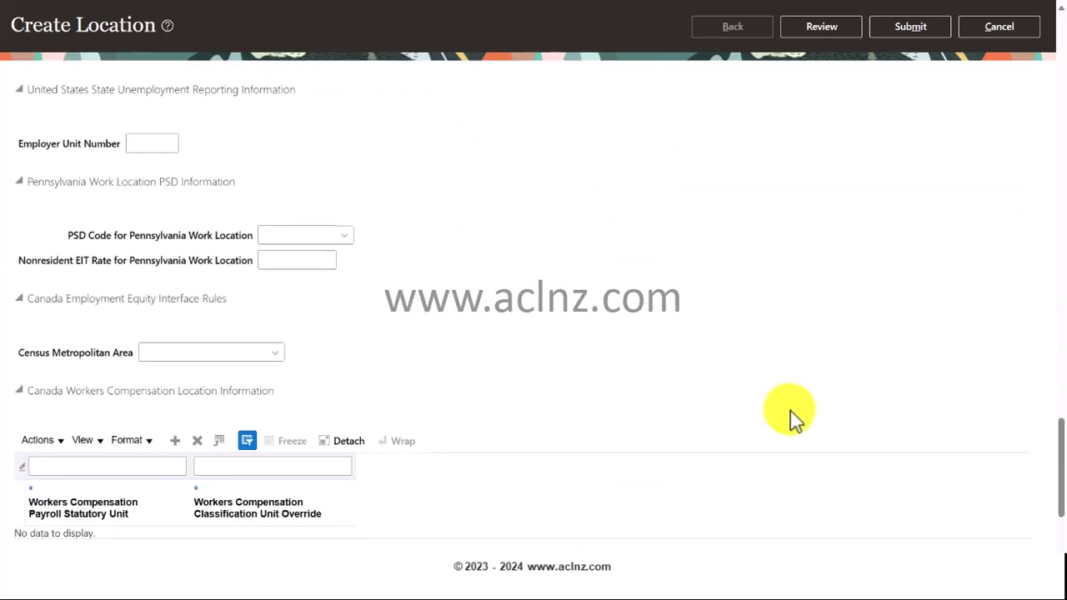
scroll(791, 413, "down", 2)
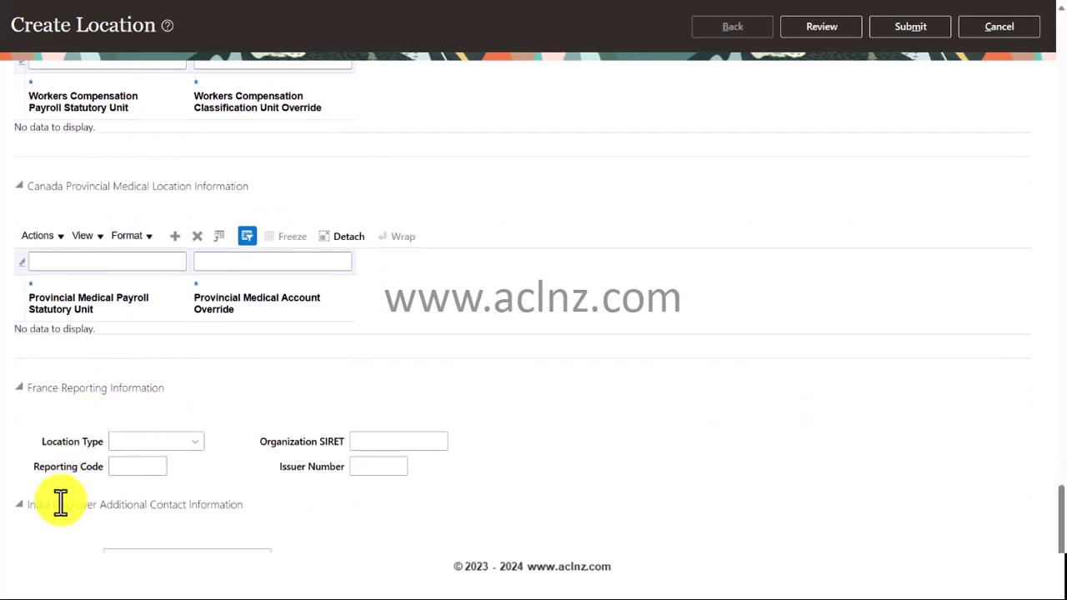
scroll(884, 278, "down", 10)
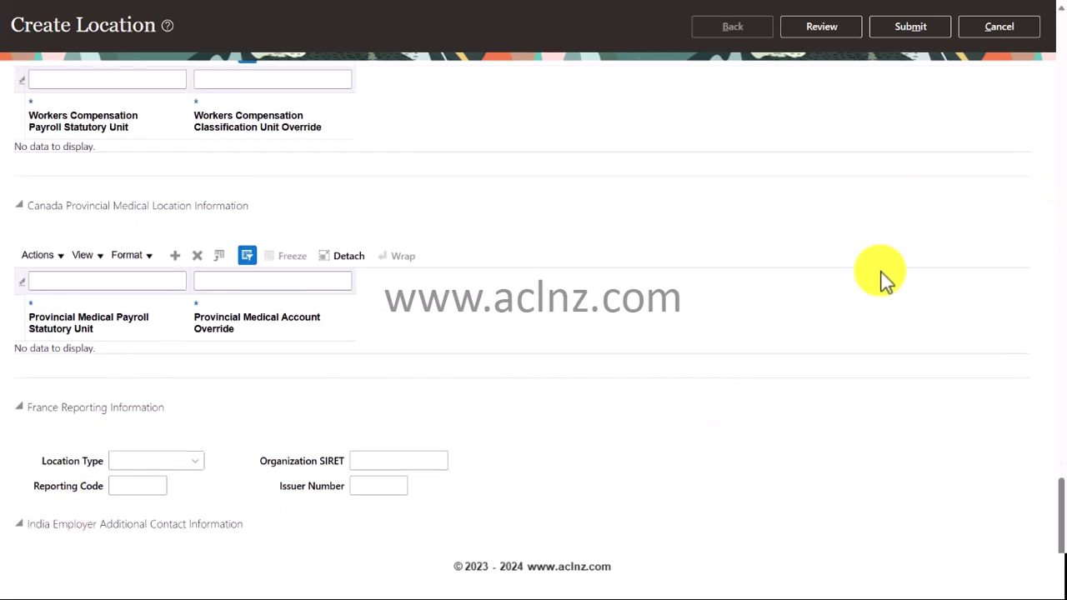
scroll(1055, 130, "up", 15)
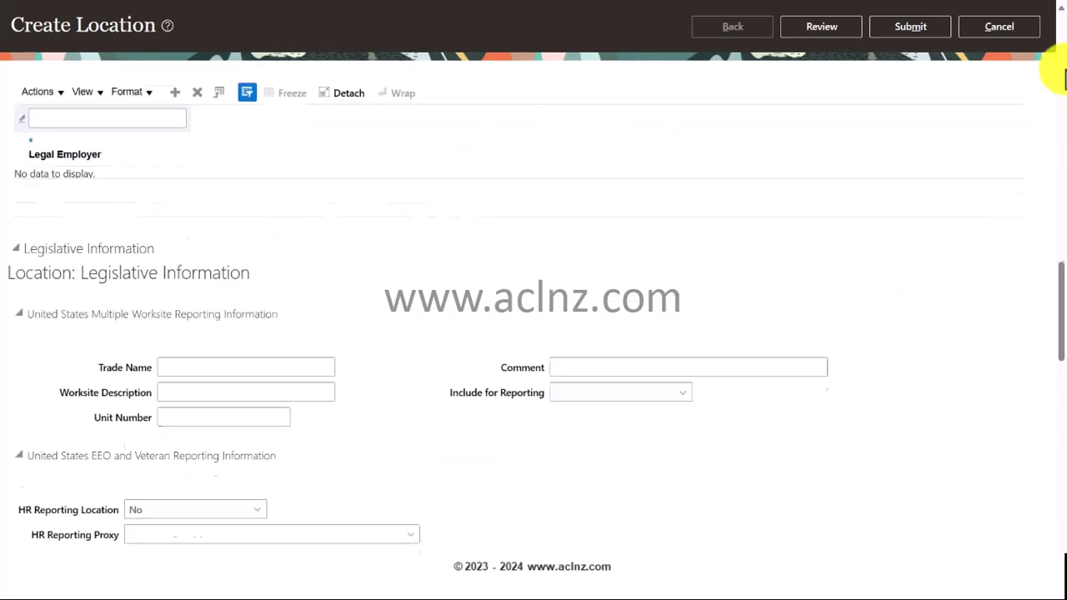
scroll(450, 283, "up", 3)
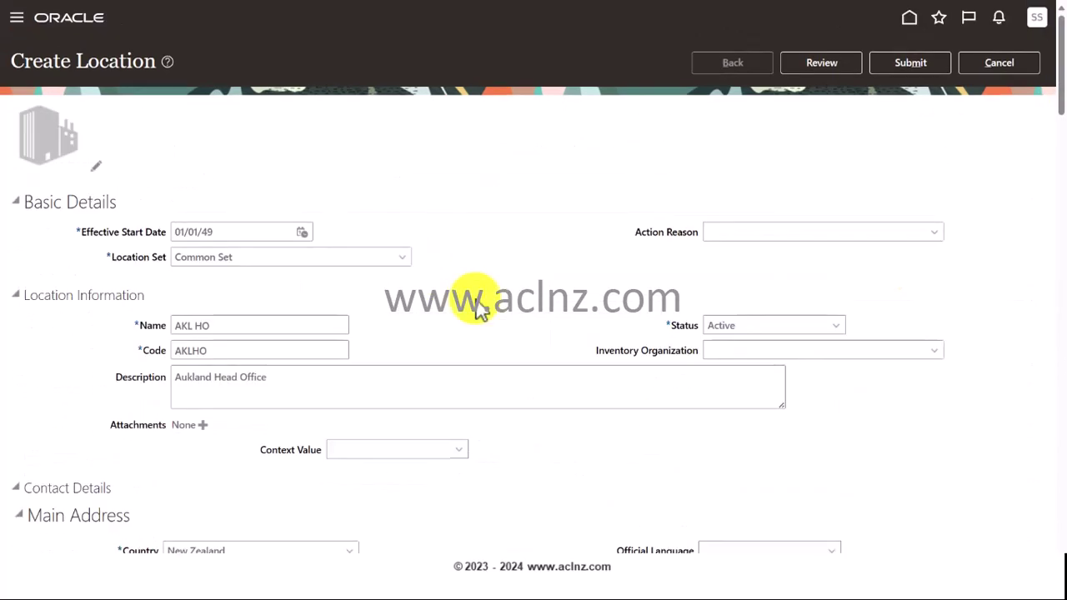
- Review the AKL HO location details, then submit it and confirm the warning
left_click(818, 63)
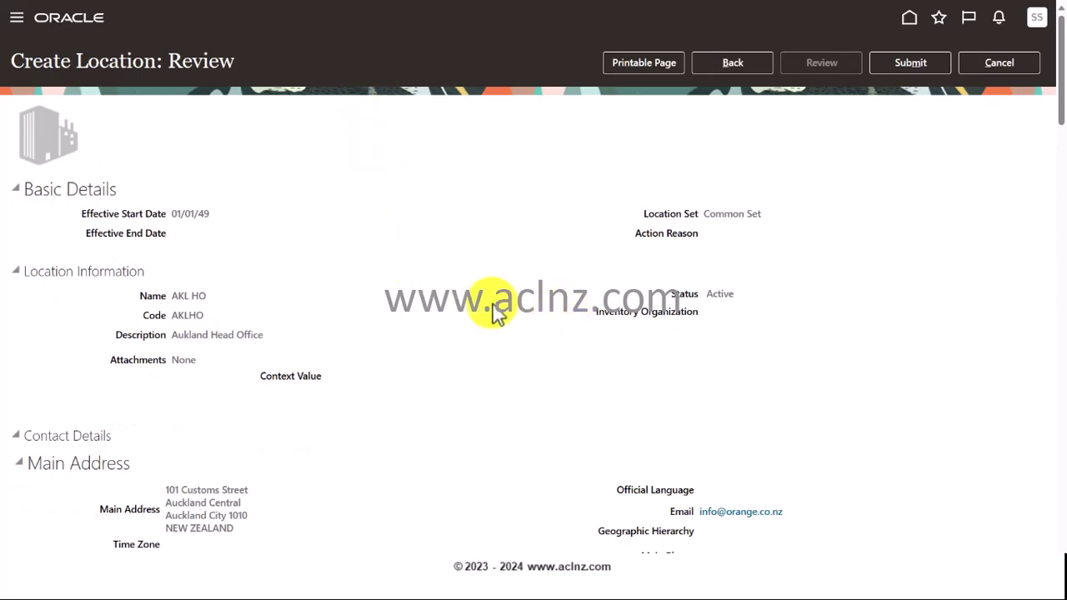
scroll(493, 309, "down", 3)
scroll(494, 309, "down", 5)
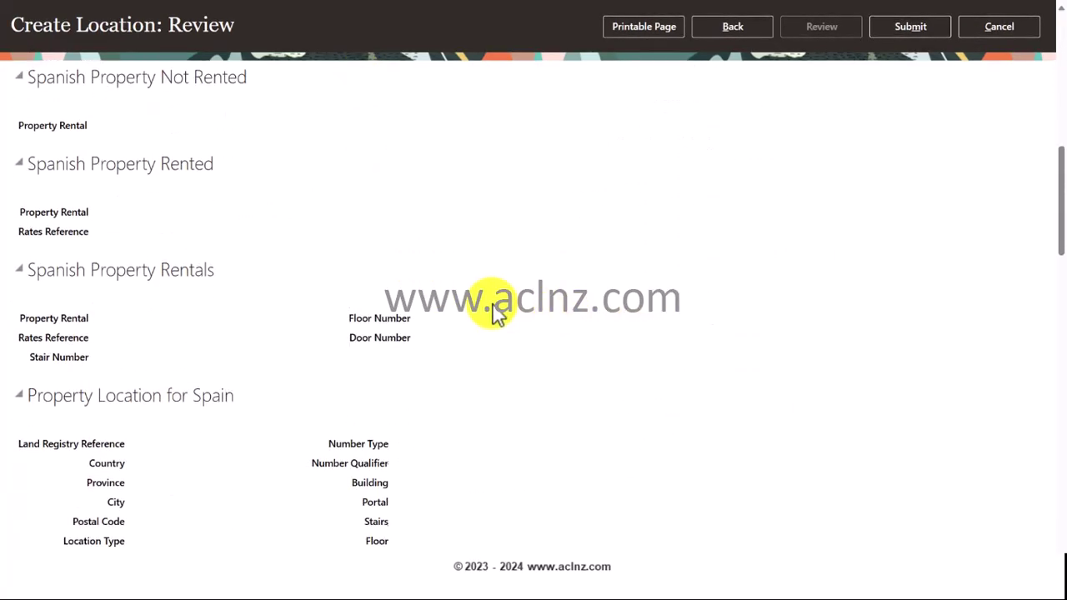
scroll(493, 309, "down", 1)
scroll(494, 309, "up", 6)
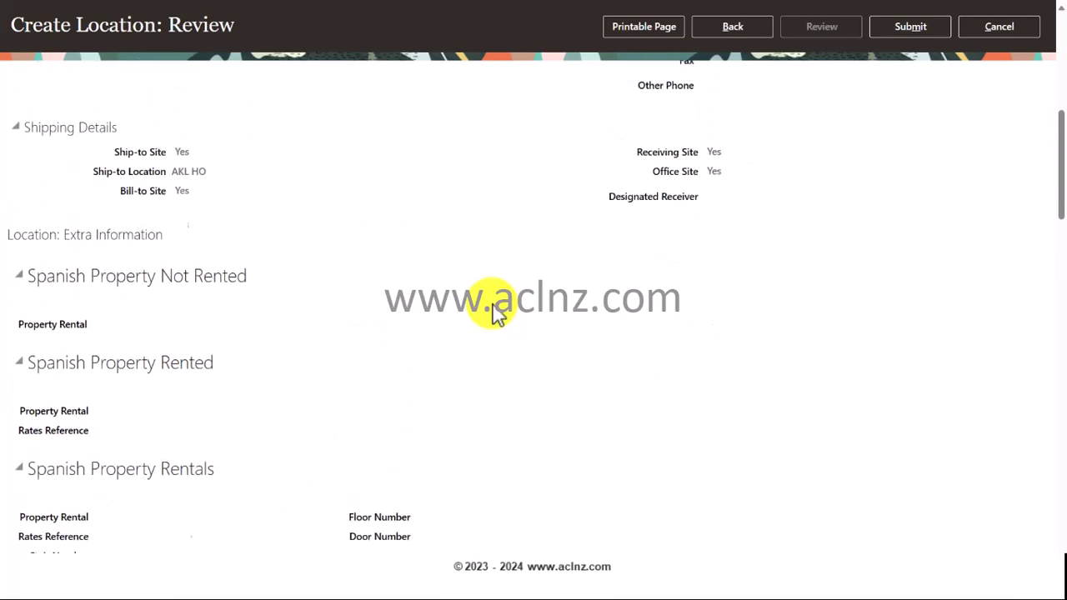
scroll(493, 309, "up", 3)
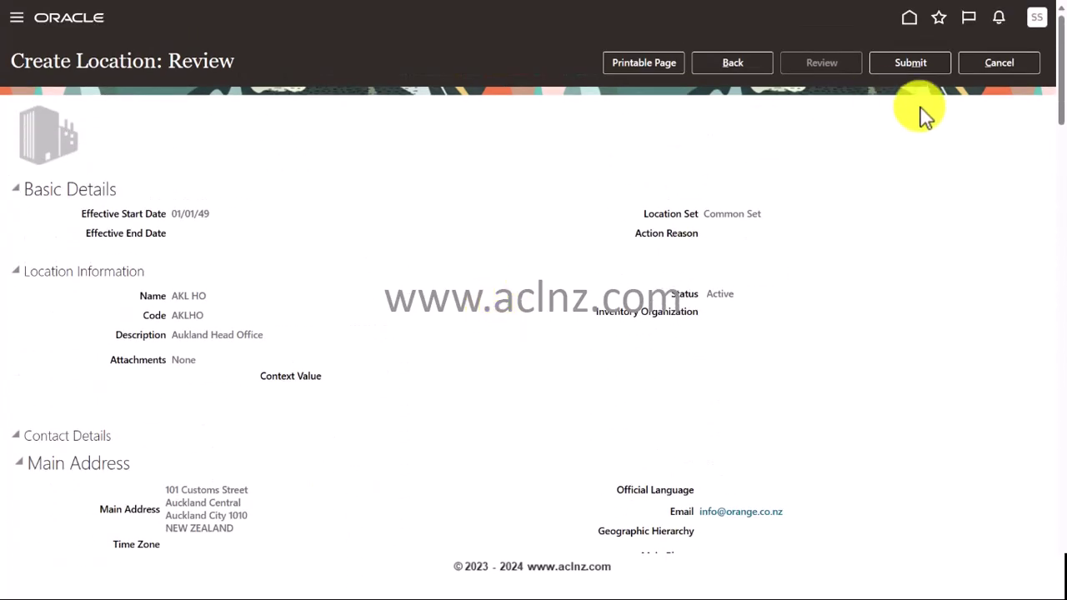
left_click(911, 65)
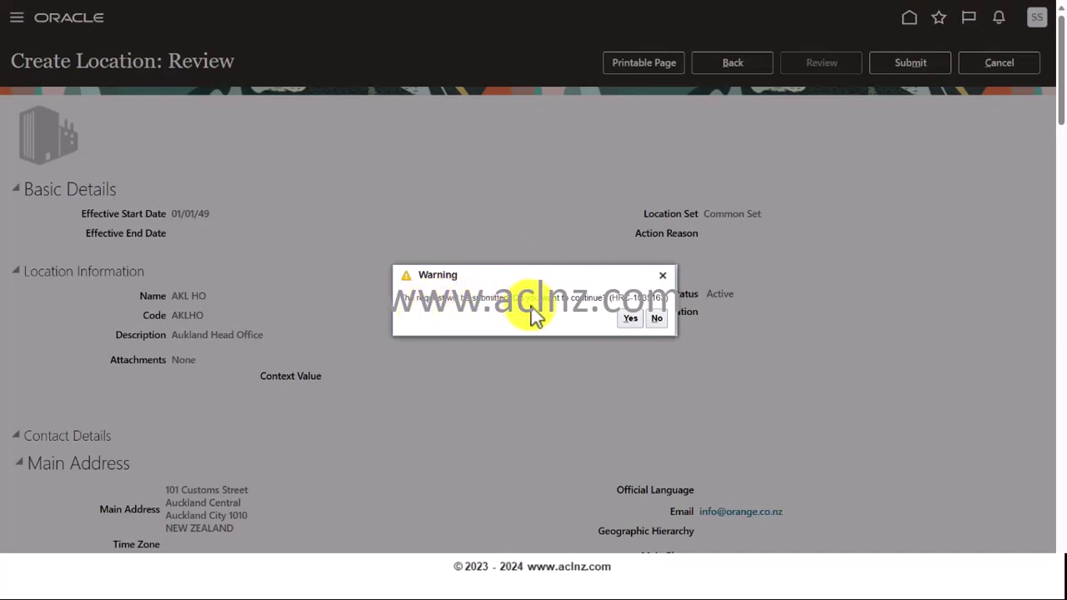
left_click(630, 318)
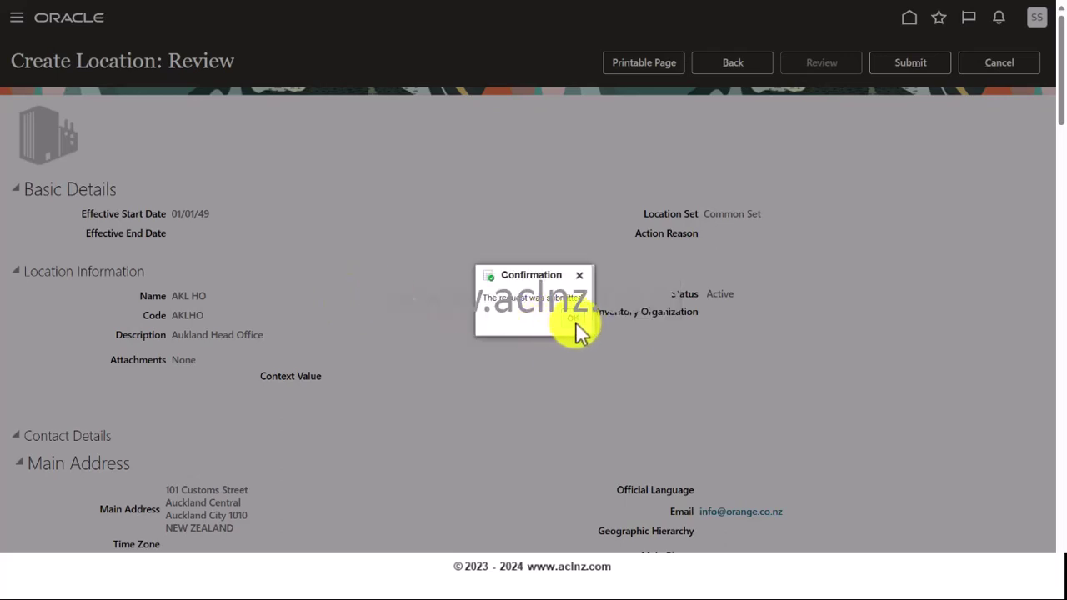
- Acknowledge the confirmation, start a second new location, and fetch WLG MB from the Excel list
left_click(575, 322)
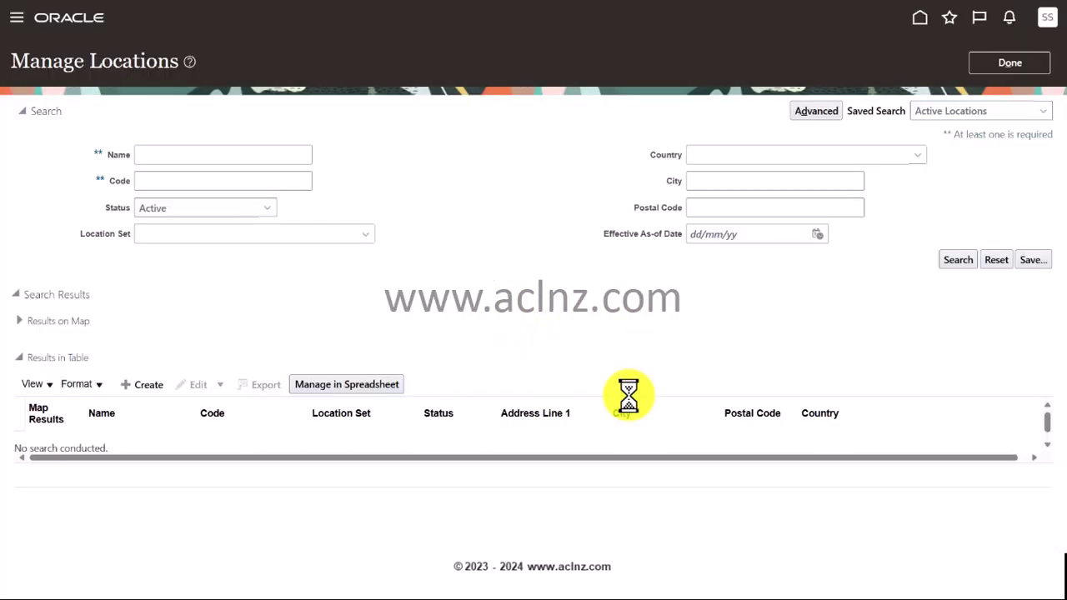
left_click(150, 387)
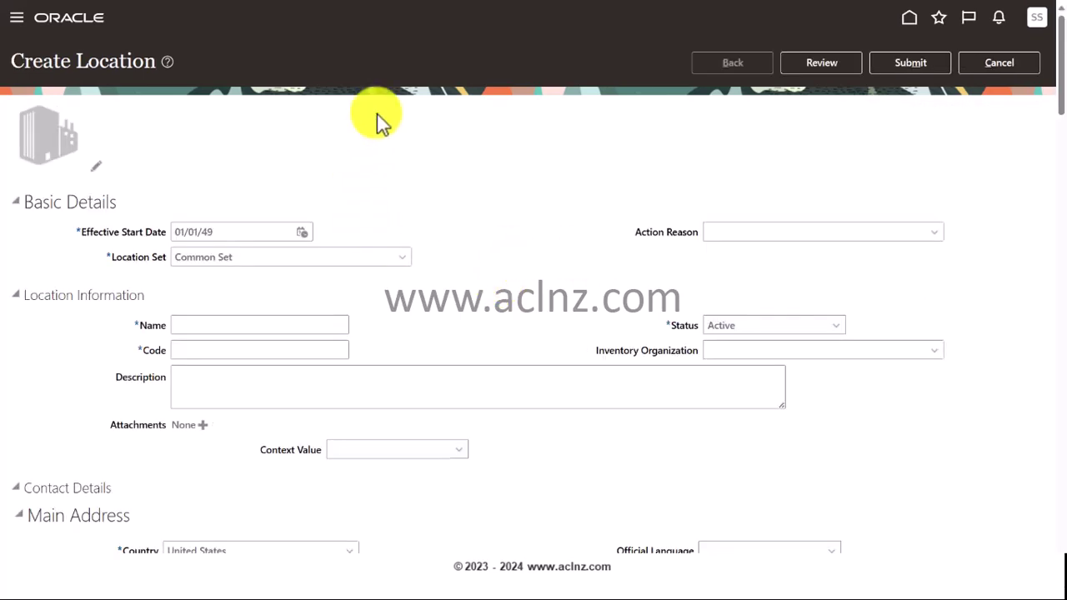
key("alt+Tab")
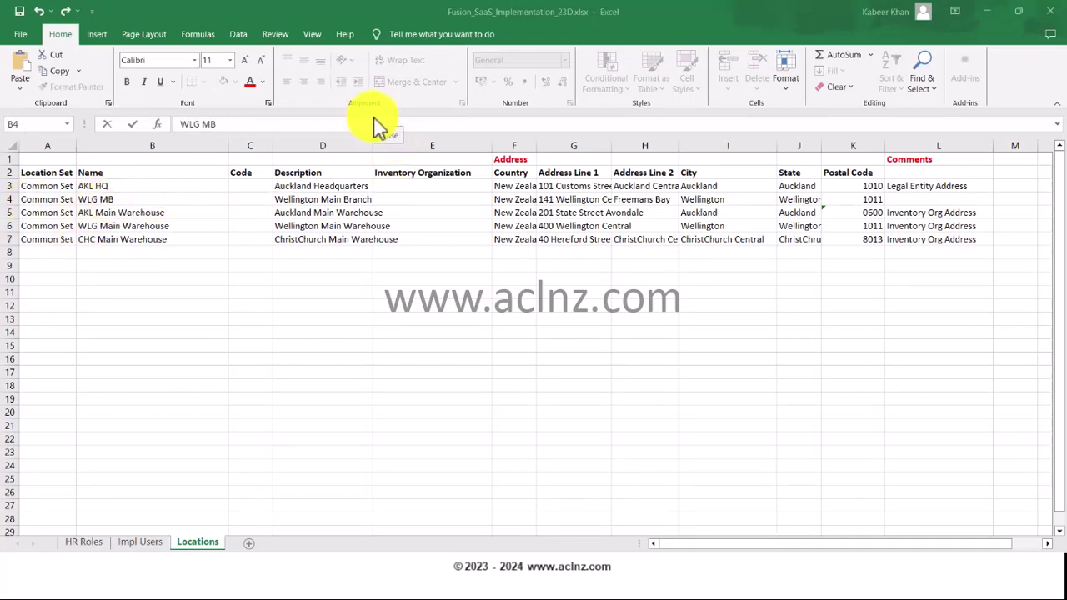
key("alt+Tab")
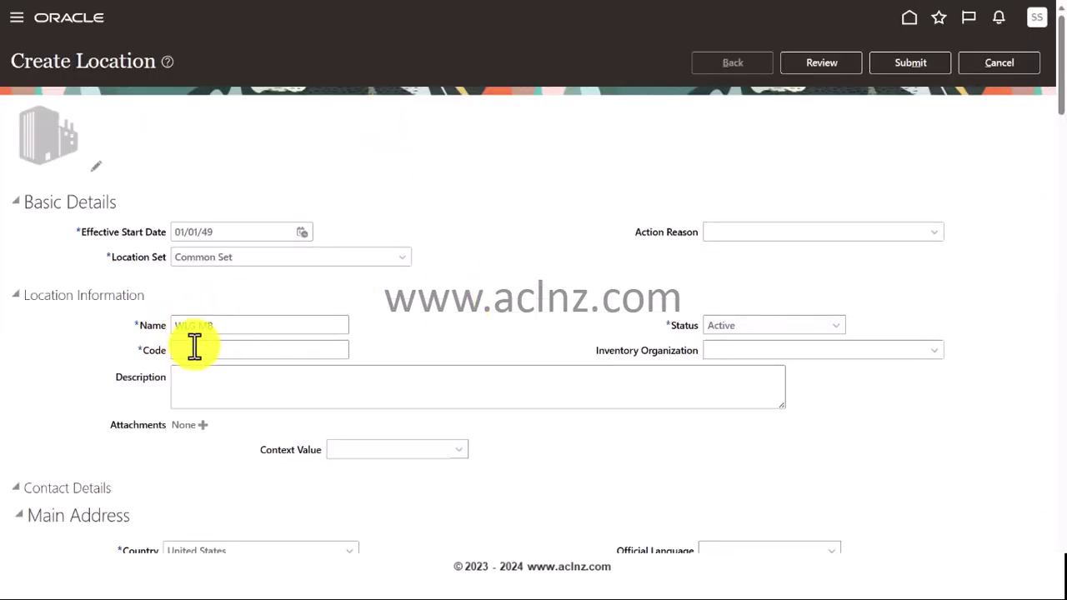
- Paste WLG MB as the code, trim it to WLGMB, and add description 'Wellington Main Branch'
left_click(194, 350)
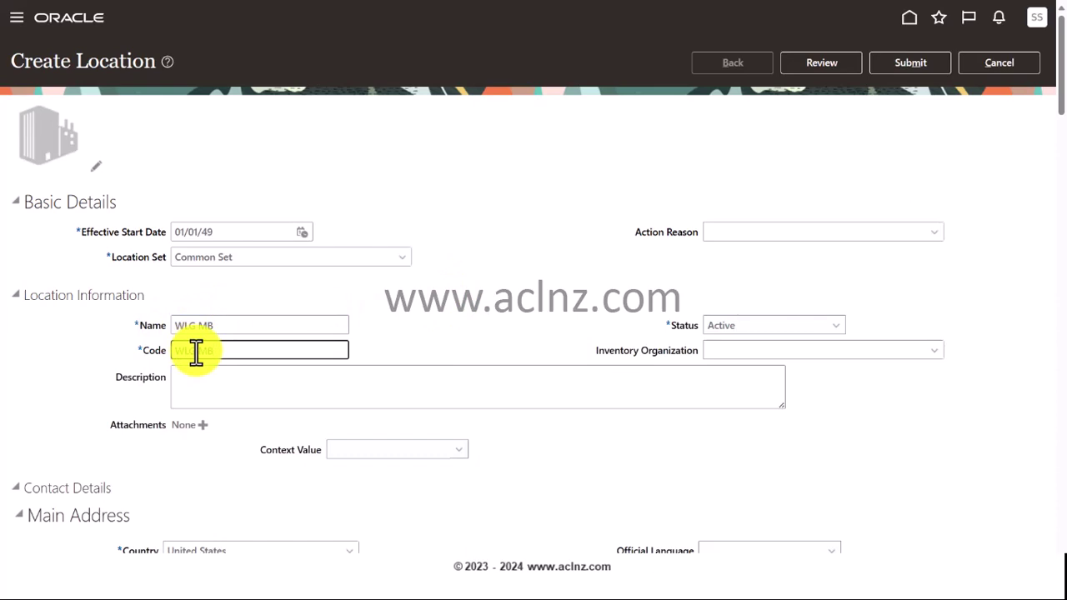
type("WLG MB")
key("Left")
key("Left")
key("BackSpace")
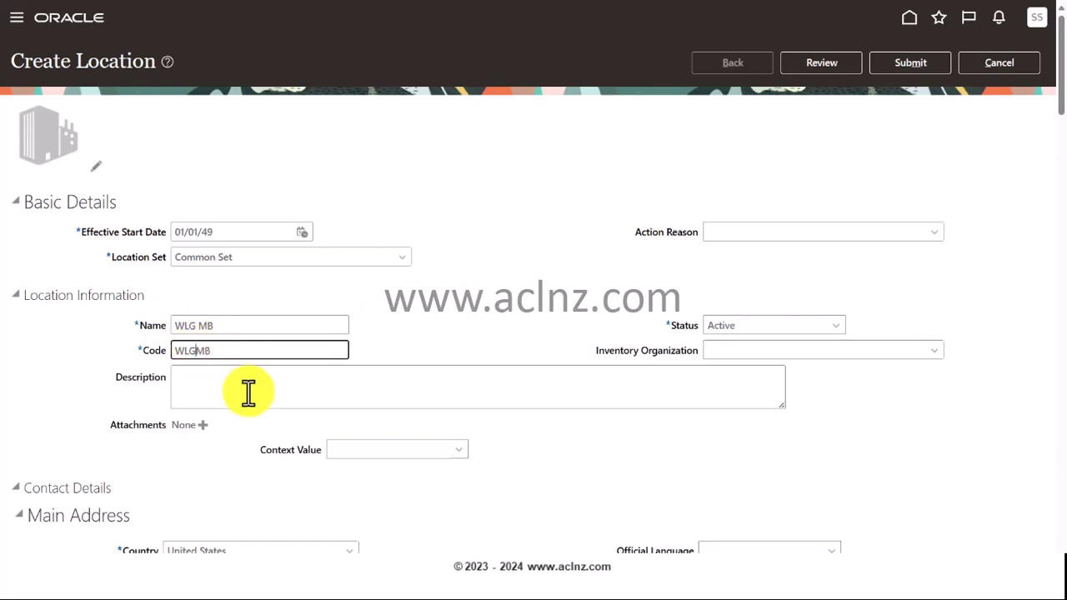
left_click(246, 389)
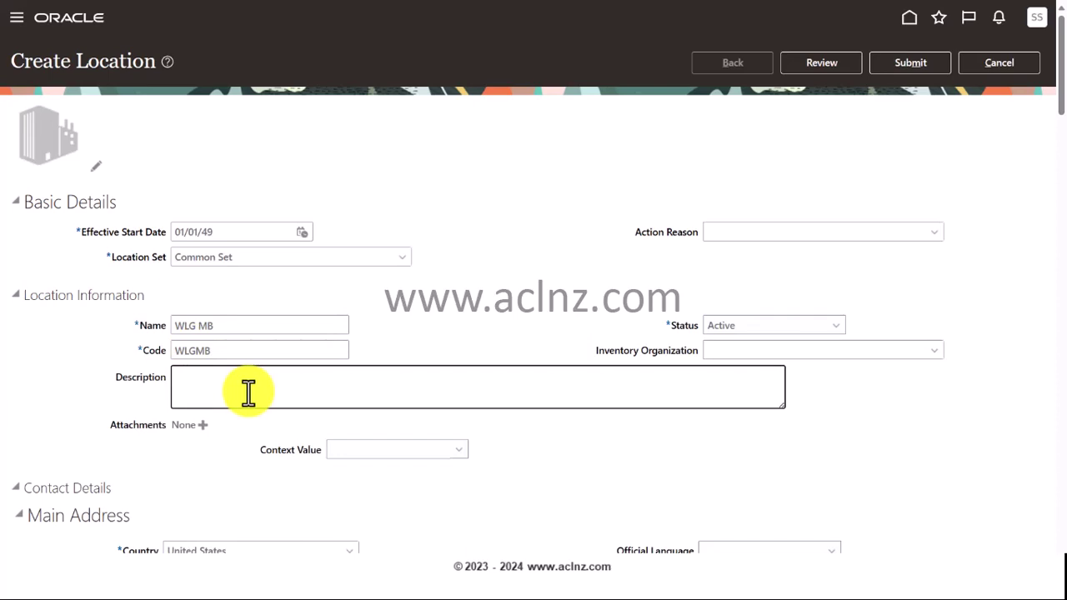
type("Wellington Main Branch")
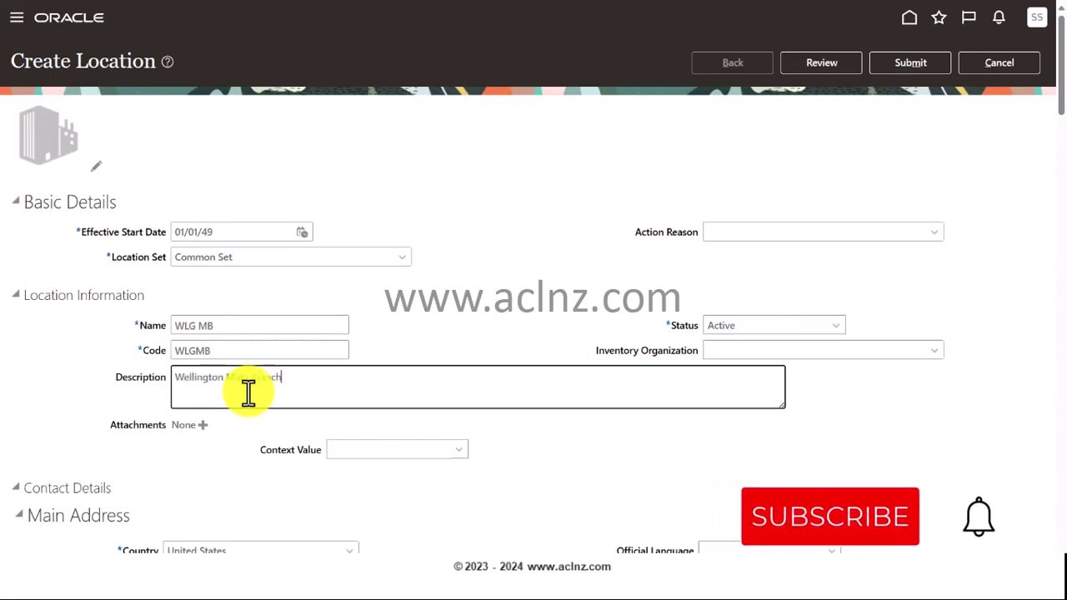
scroll(111, 369, "down", 5)
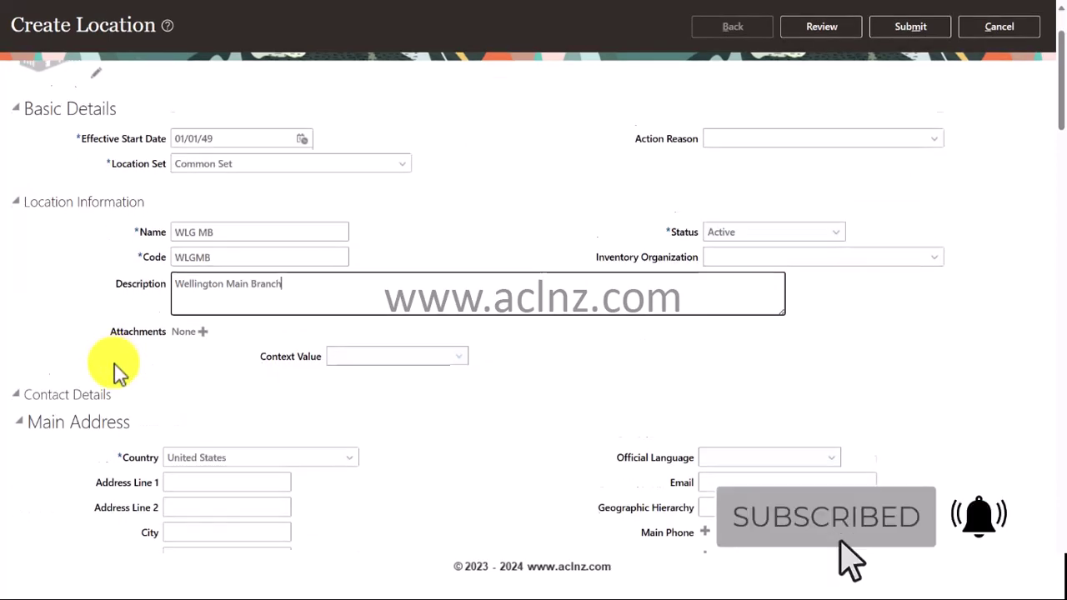
left_click_drag(232, 284, 161, 286)
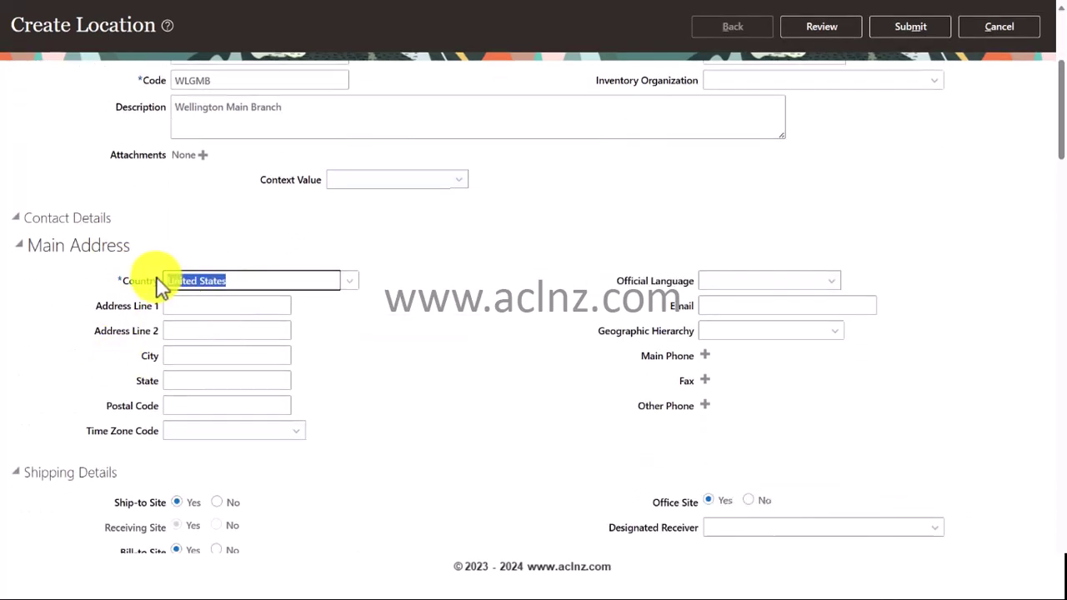
type("New Zealand")
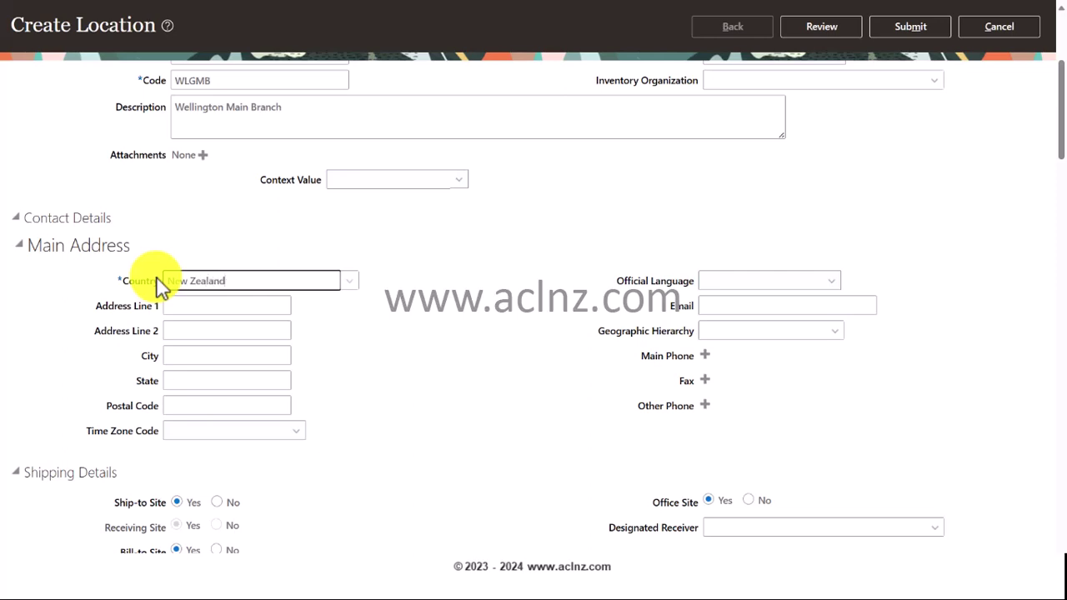
key("Tab")
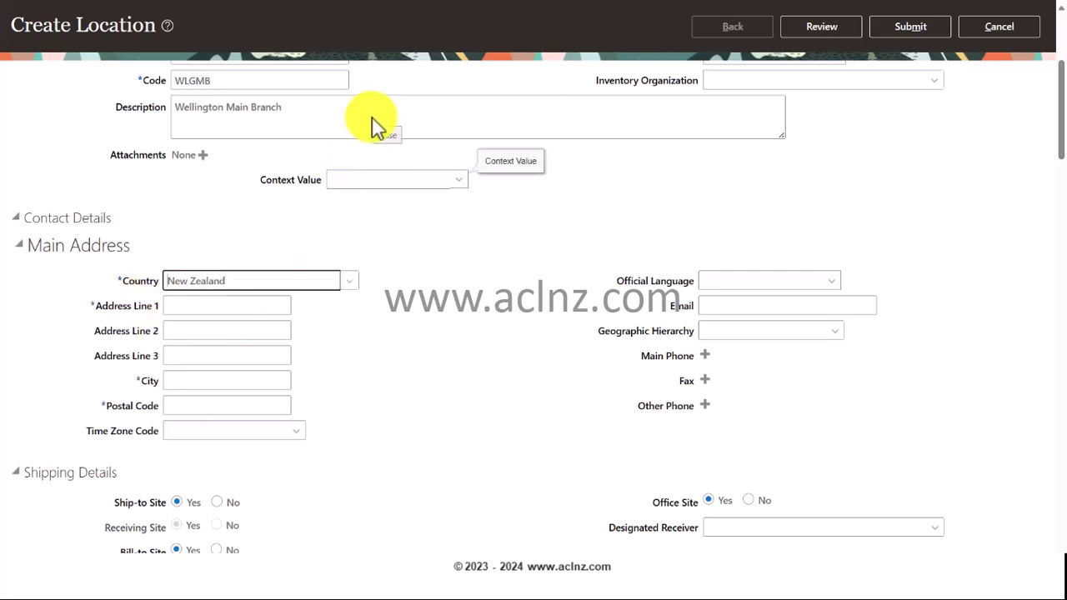
key("alt+Tab")
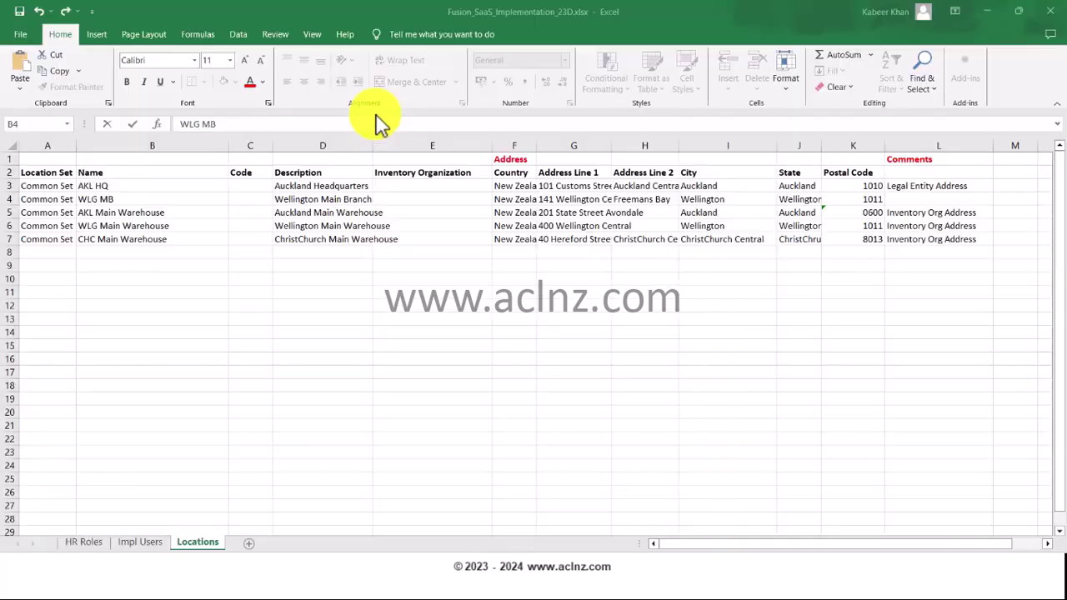
left_click(563, 195)
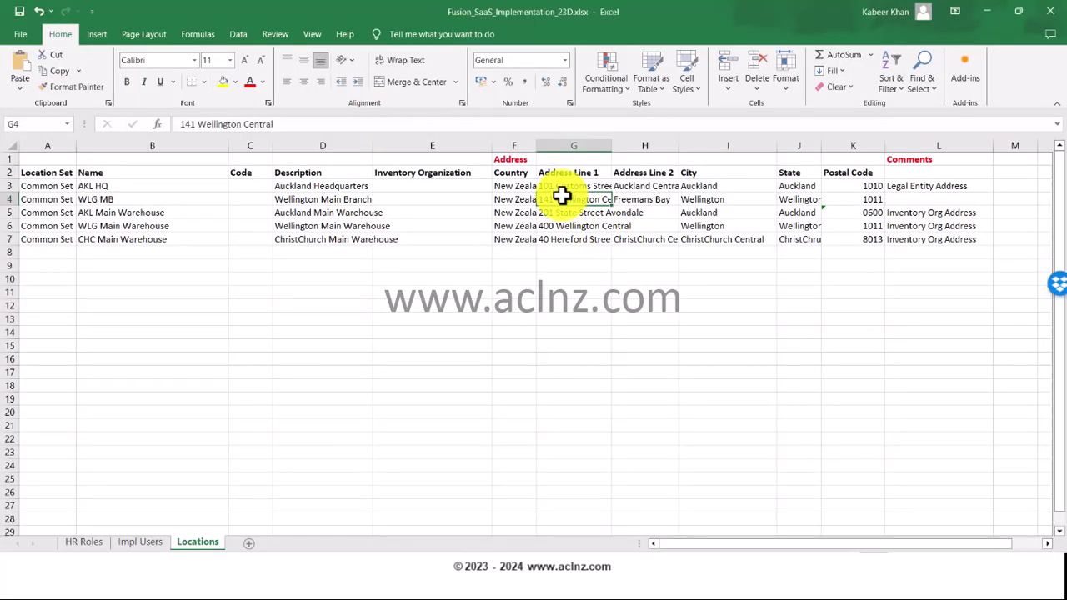
key("ctrl+c")
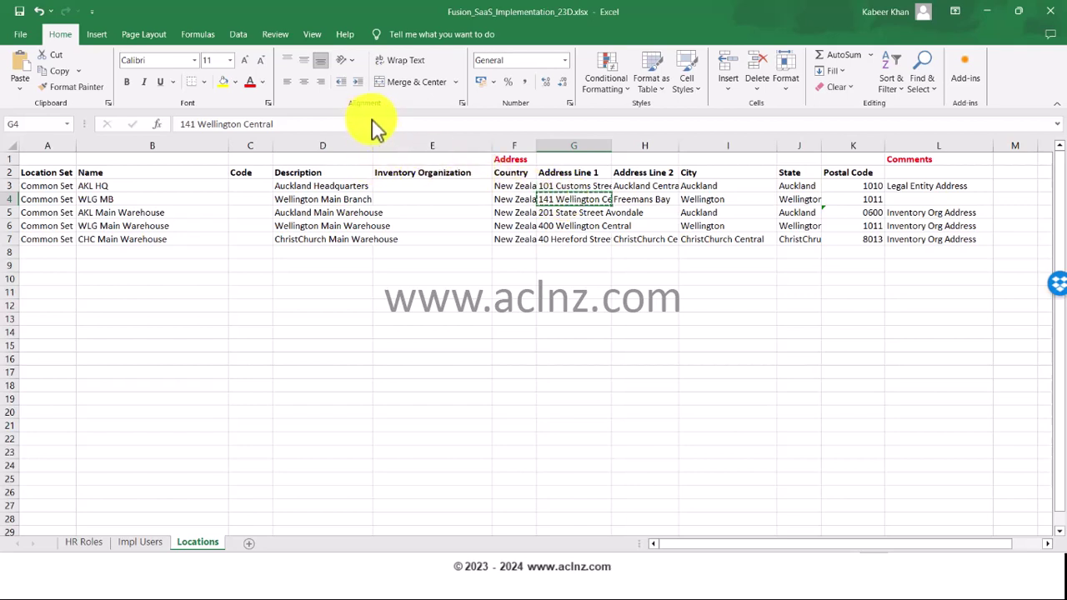
key("alt+Tab")
left_click(223, 306)
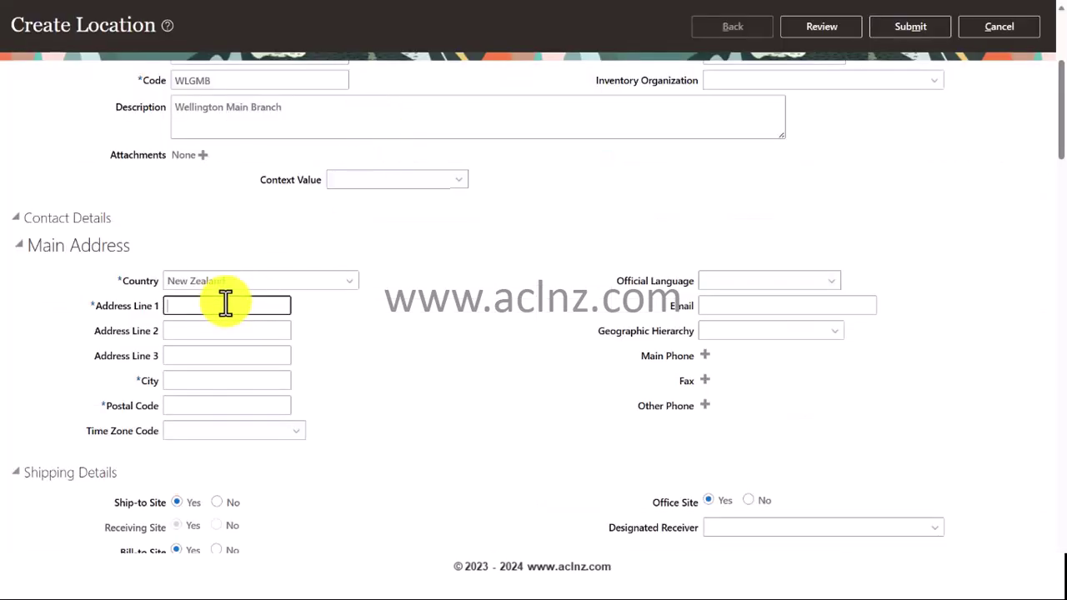
key("ctrl+v")
- Enter address line 2 Freemans Bay, city Wellington and postal code 1011
left_click(214, 332)
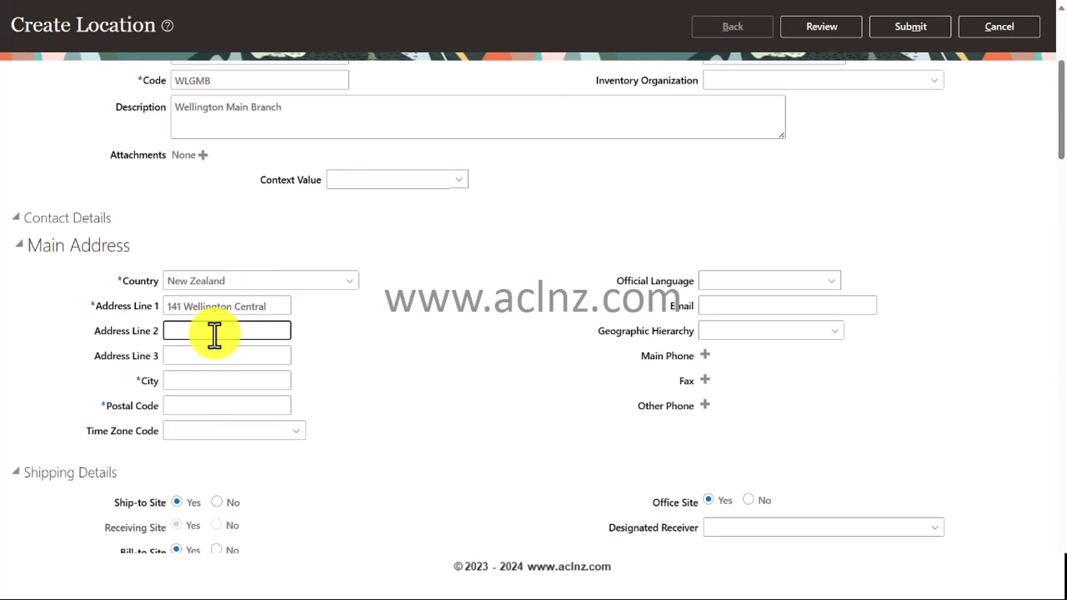
type("Freemans Bay")
left_click(210, 382)
type("Wellin")
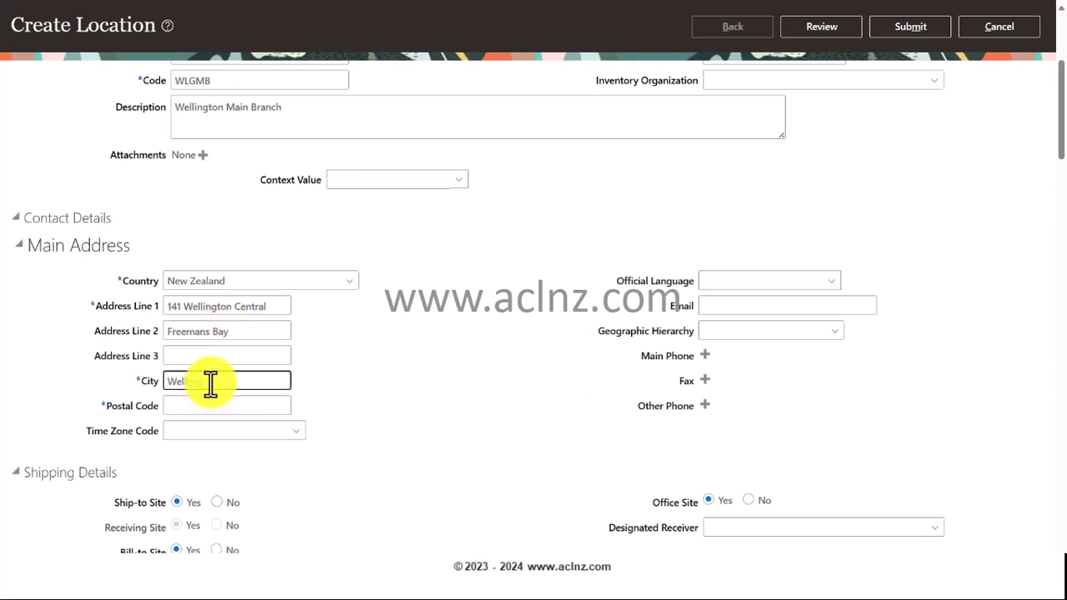
type("gton")
left_click(200, 406)
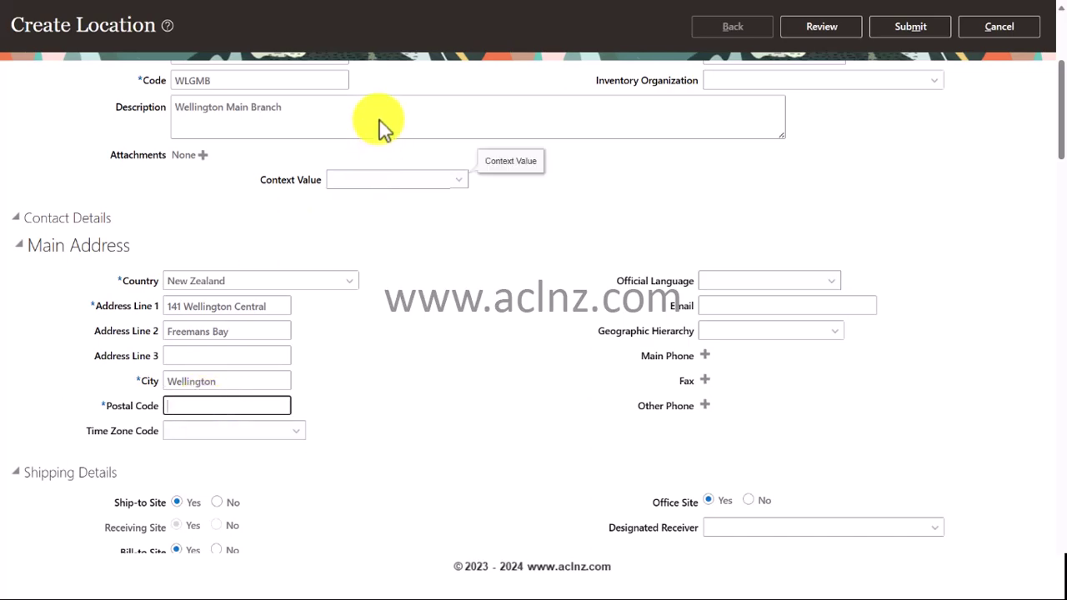
key("alt+Tab")
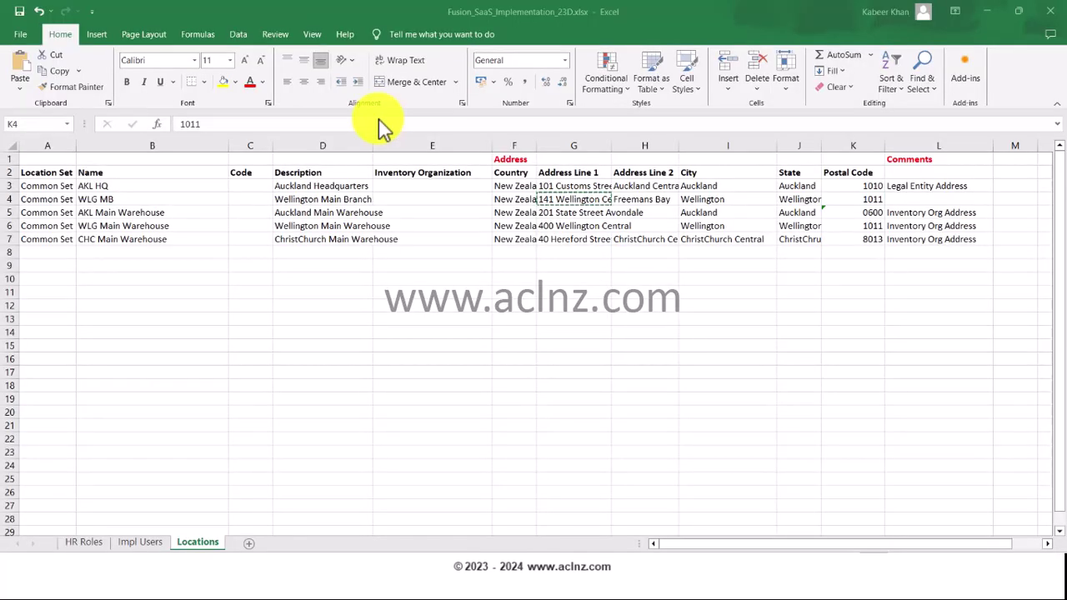
key("alt+Tab")
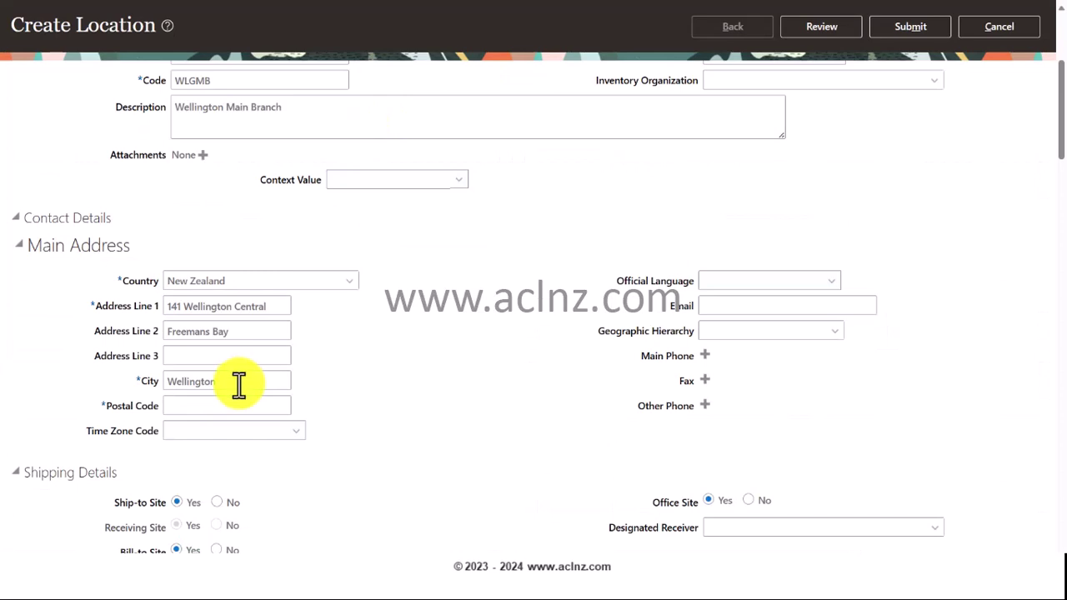
left_click(221, 404)
type("1011")
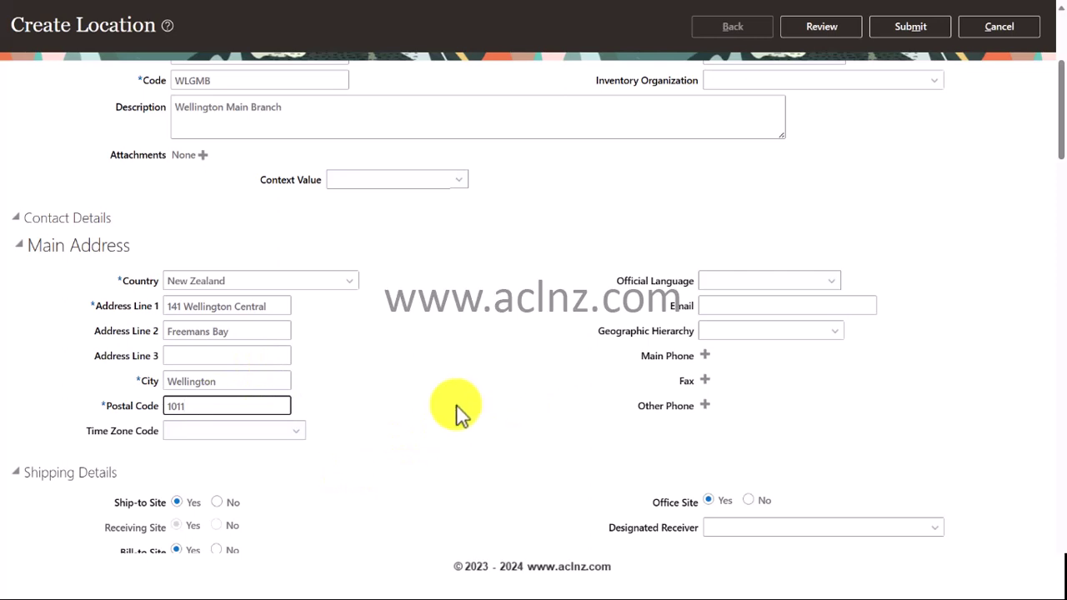
scroll(458, 412, "down", 1)
scroll(500, 392, "up", 1)
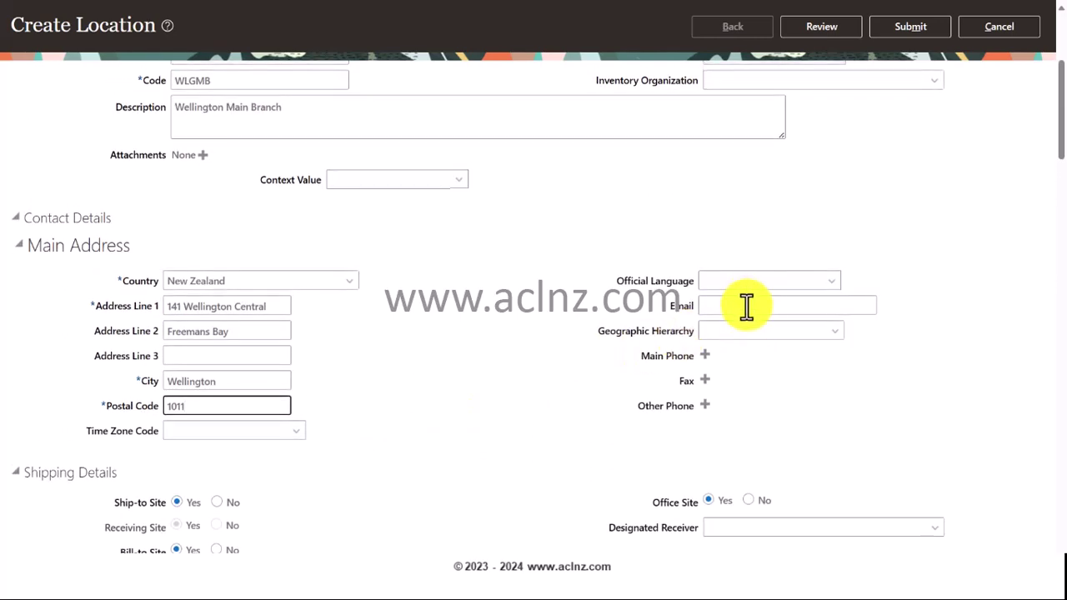
- Fill in the WLG MB location's contact e-mail address
left_click(743, 309)
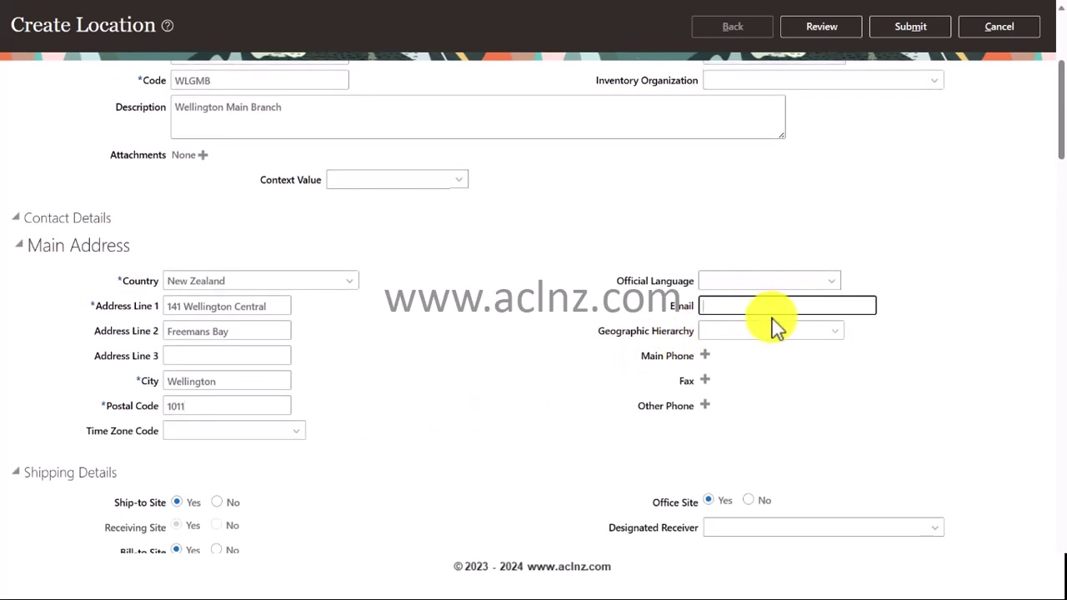
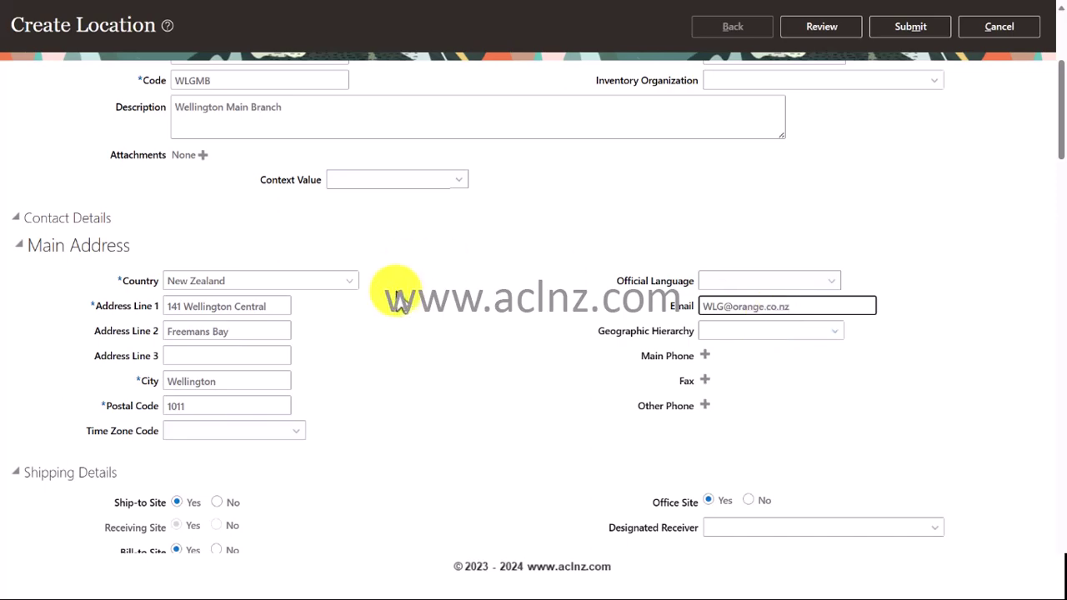
scroll(400, 308, "down", 3)
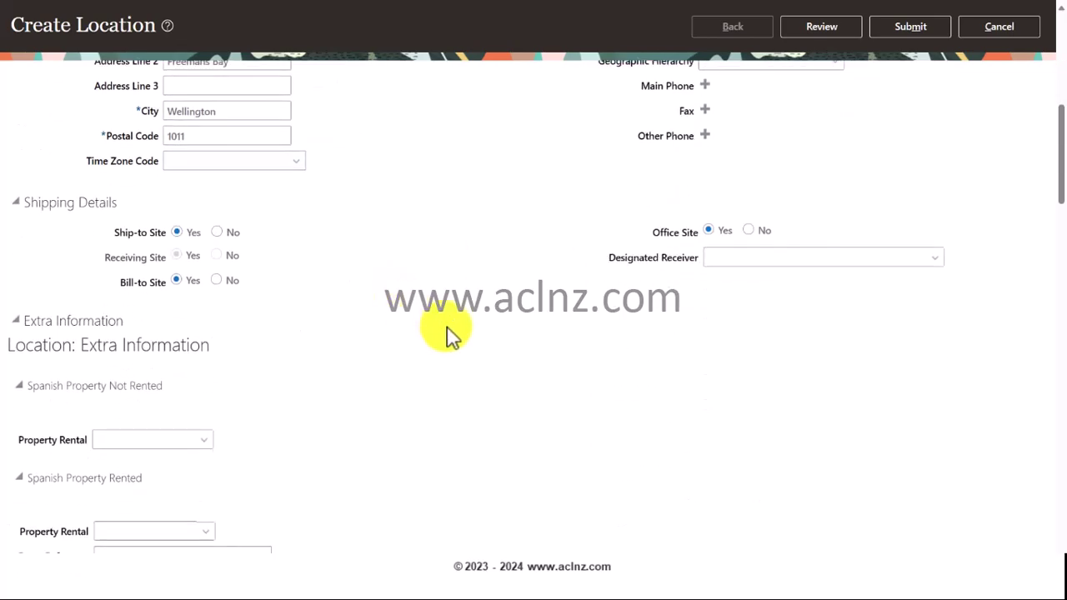
scroll(446, 334, "up", 6)
- Review and submit WLG MB, accepting the warning and acknowledging the confirmation
left_click(828, 66)
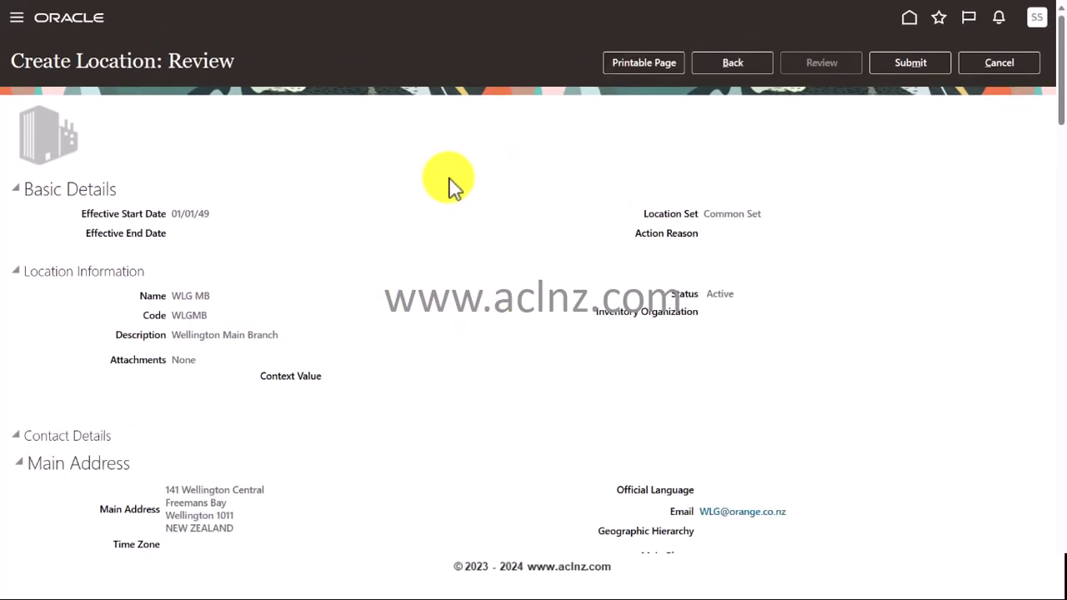
left_click(883, 68)
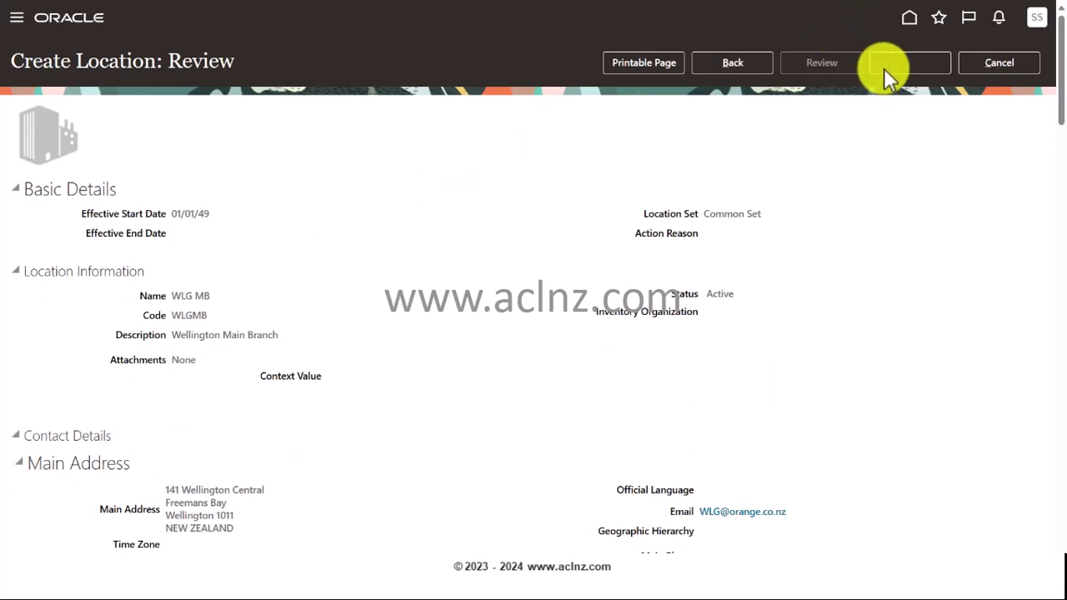
left_click(631, 318)
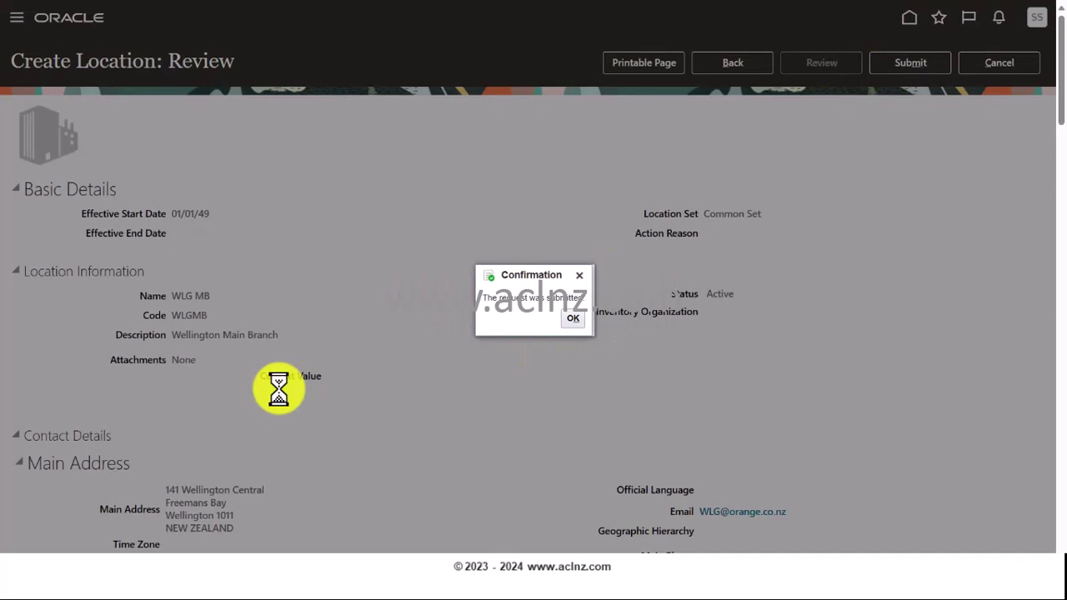
left_click(569, 324)
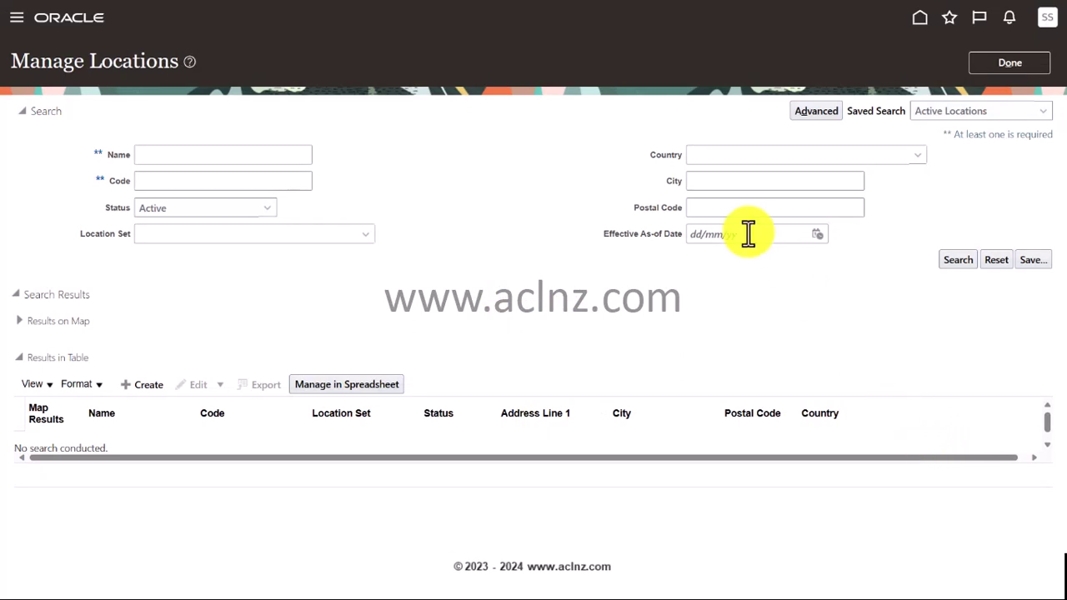
- Start a third new location and put the cursor in its Name field
left_click(145, 390)
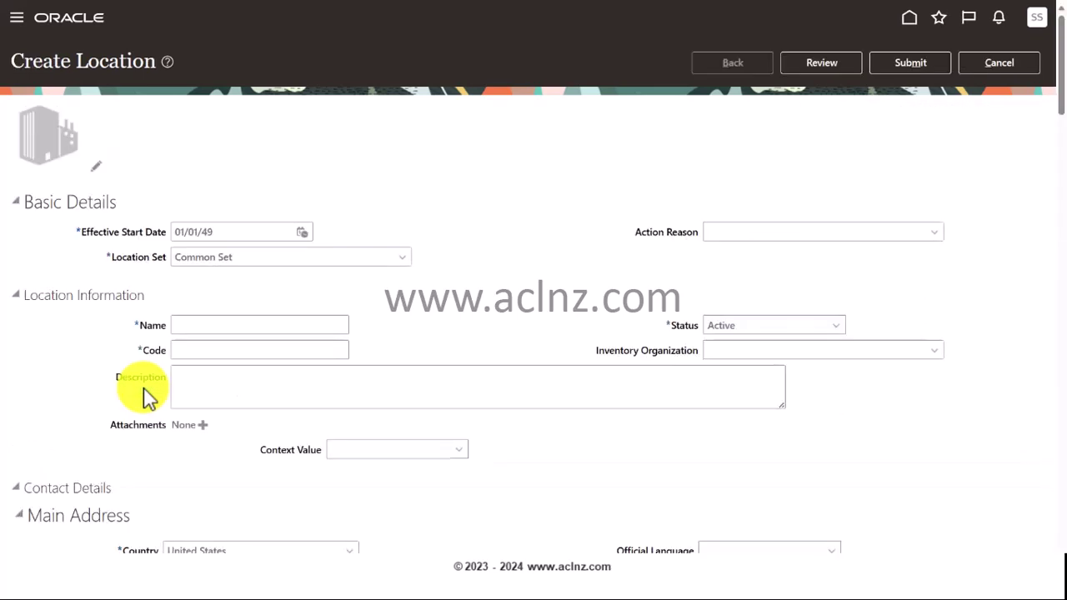
left_click(195, 325)
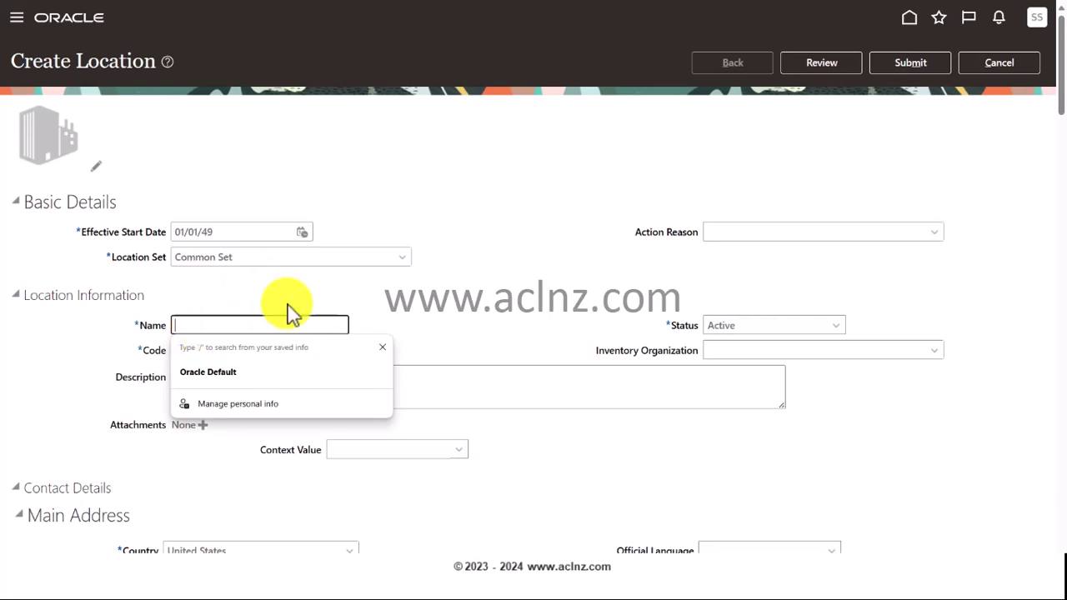
left_click(376, 300)
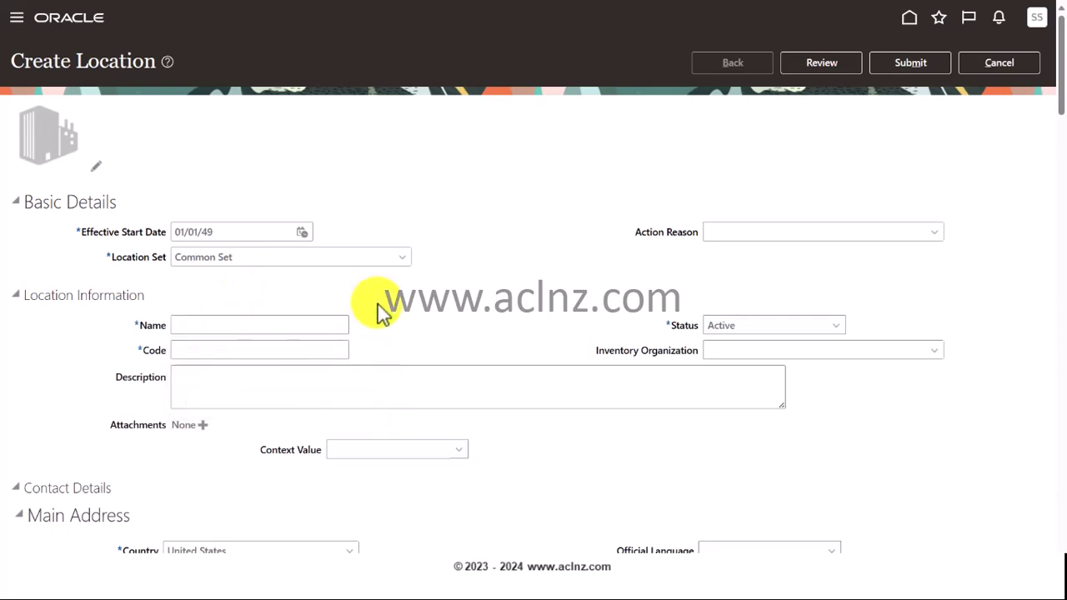
- Copy the AKL Main Warehouse name from cell B5 of the Excel Locations sheet
key("alt+Tab")
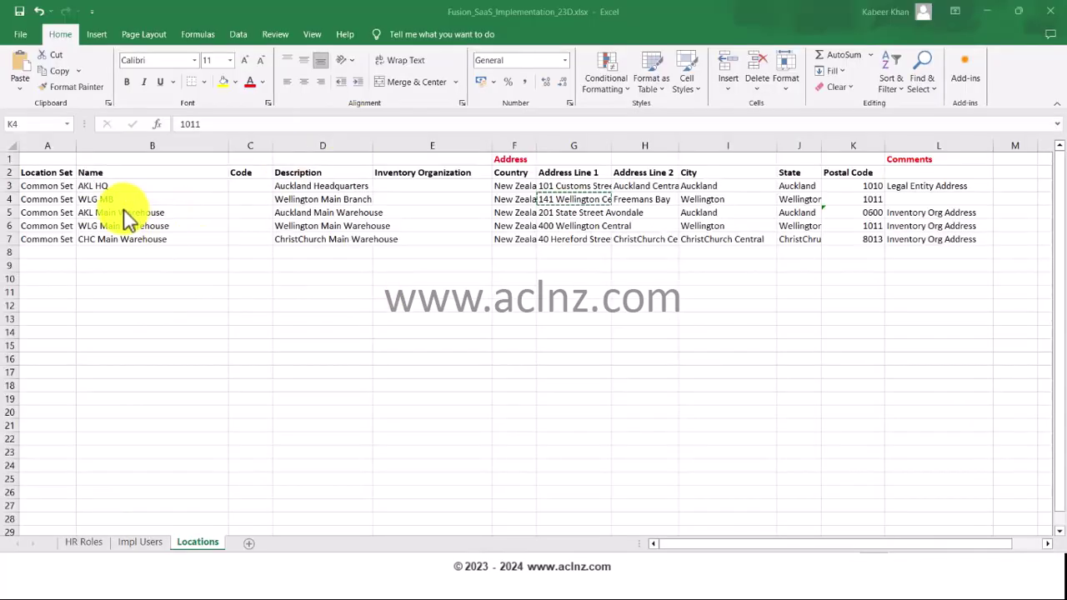
left_click(124, 212)
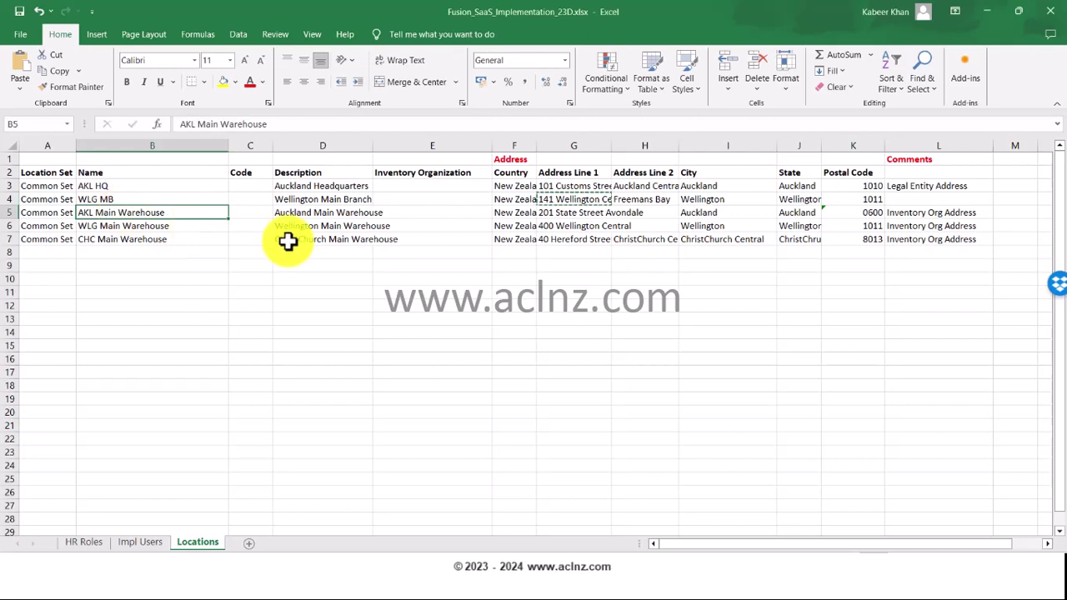
key("ctrl+c")
left_click(574, 212)
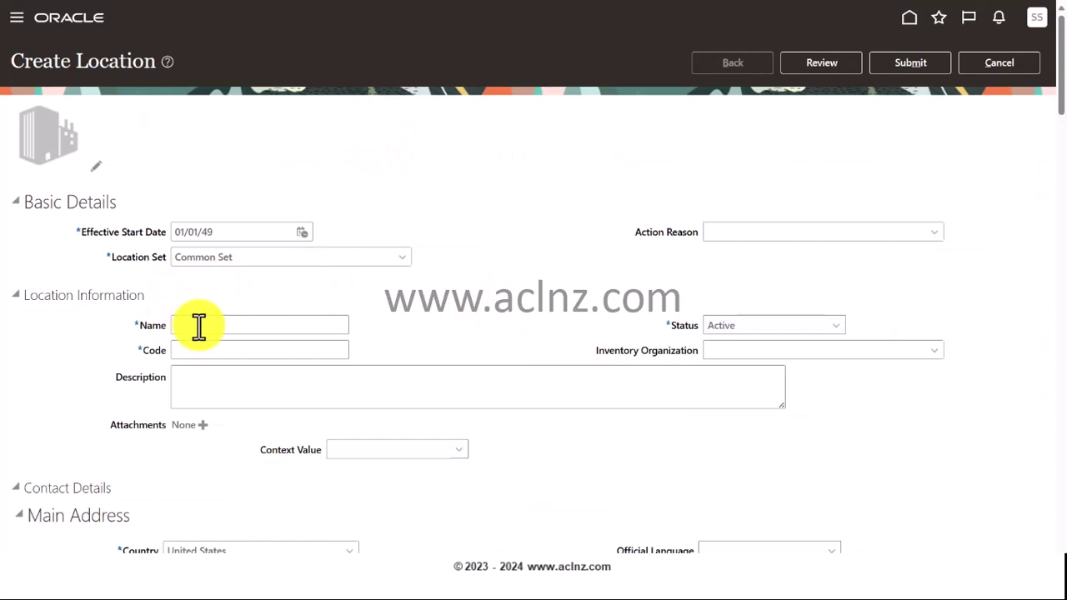
- Enter name 'AKL Main Warehouse', code 'AKLMB' and description 'AKL Main Warehouse'
left_click(198, 327)
key("ctrl+v")
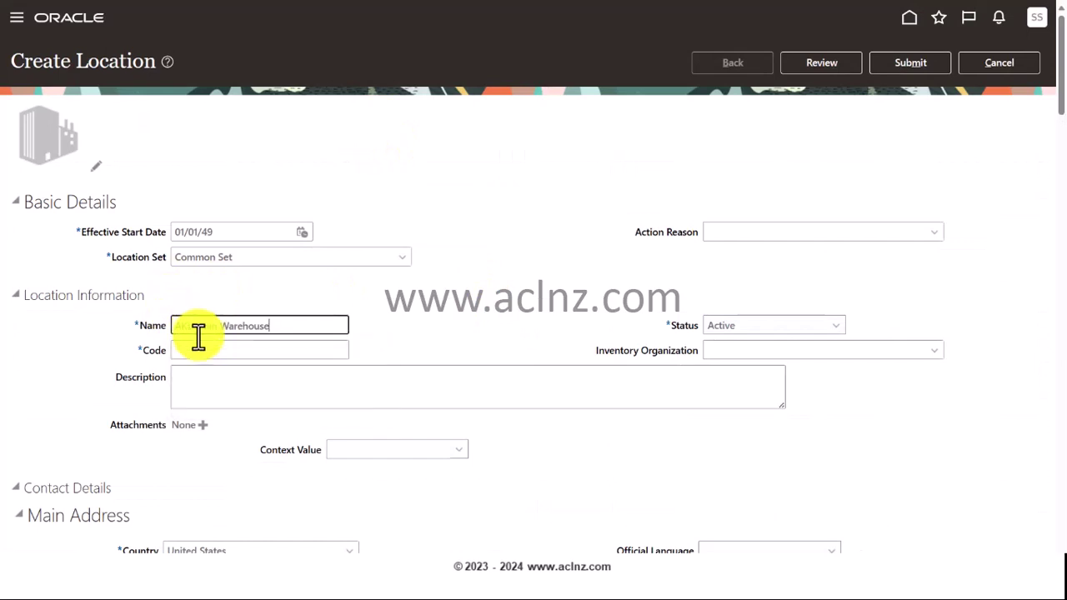
left_click(192, 350)
type("AK")
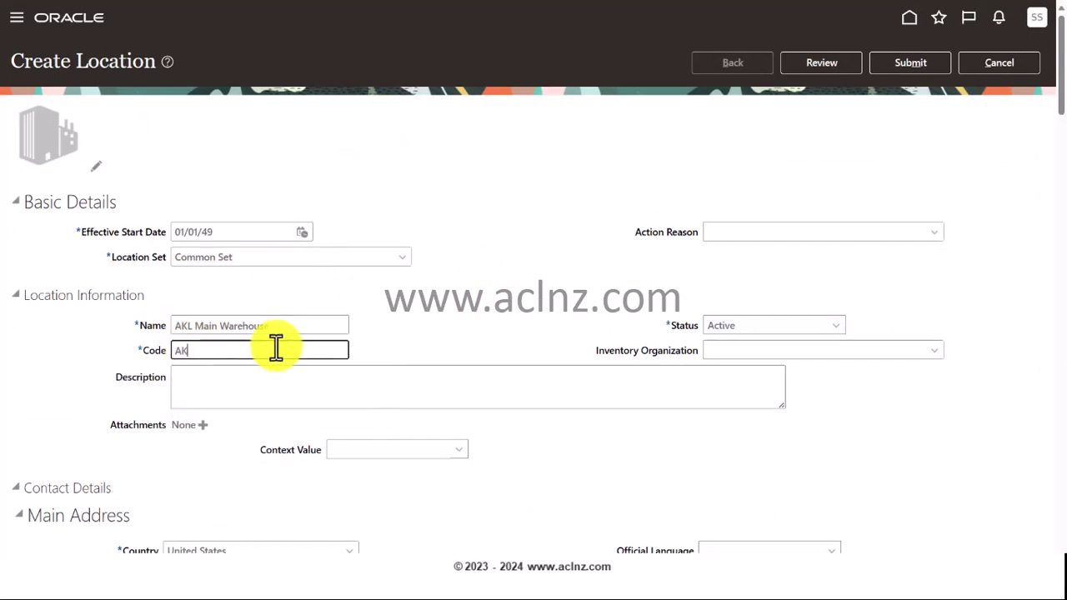
type("LMB")
left_click(248, 384)
key("ctrl+v")
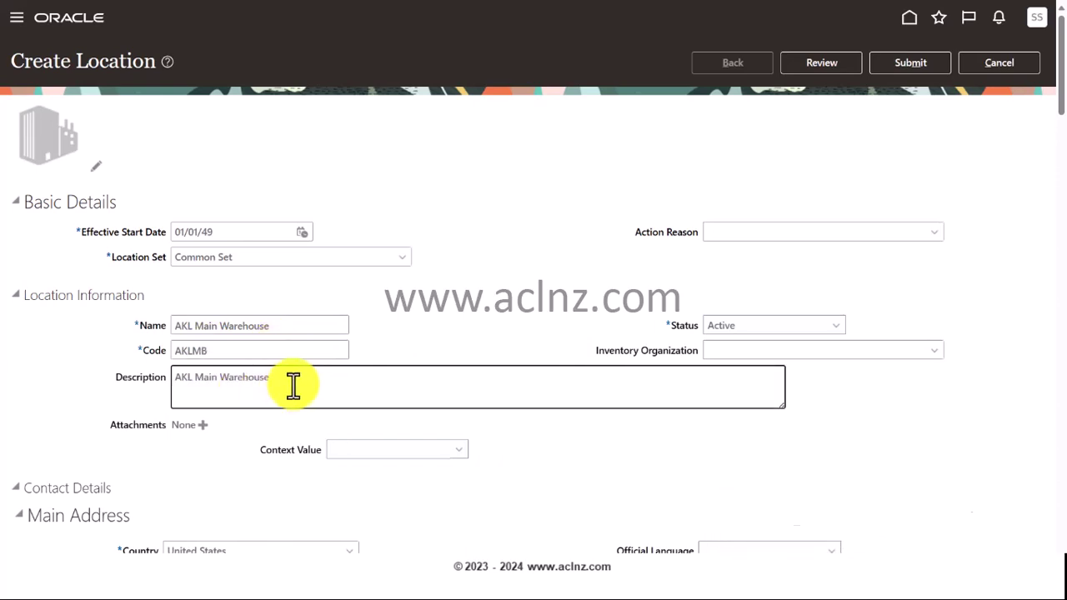
- Change the main address country from United States to New Zealand
scroll(293, 385, "down", 2)
left_click(305, 371)
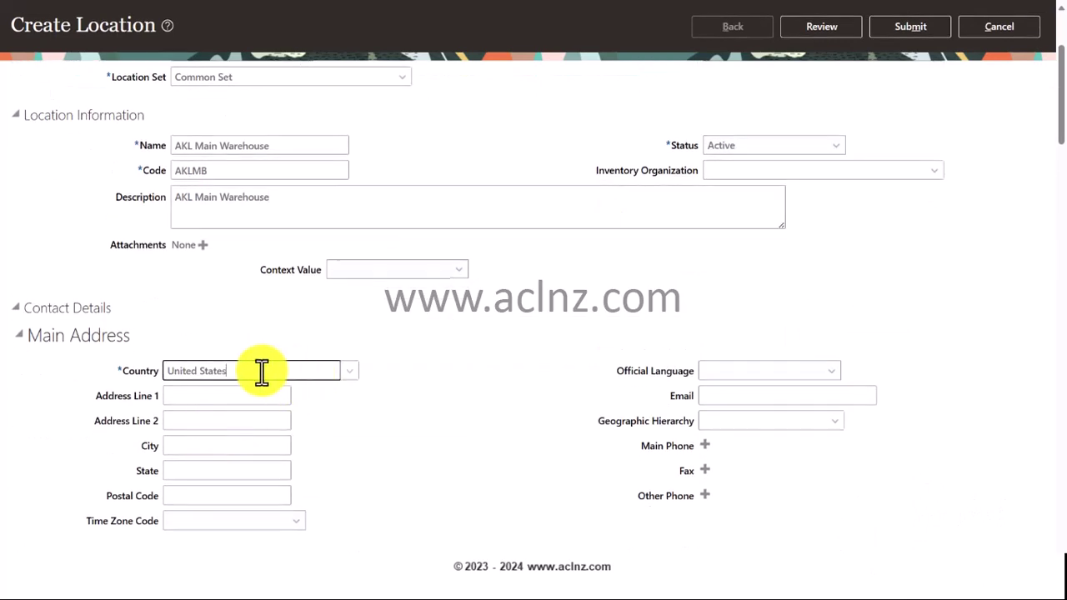
left_click_drag(262, 372, 147, 370)
type("New ")
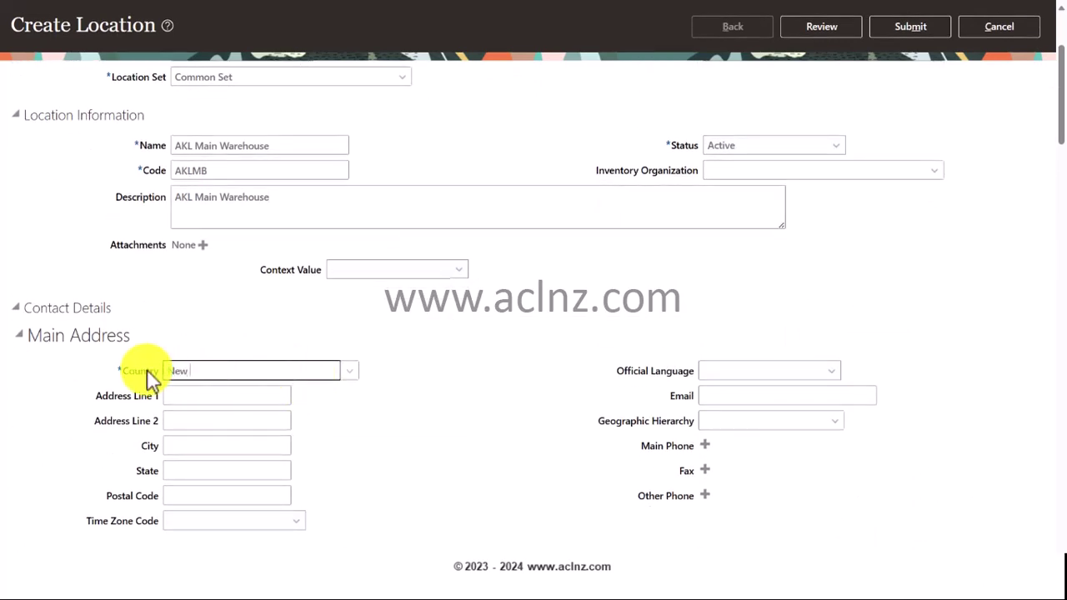
type("Zealand")
key("Tab")
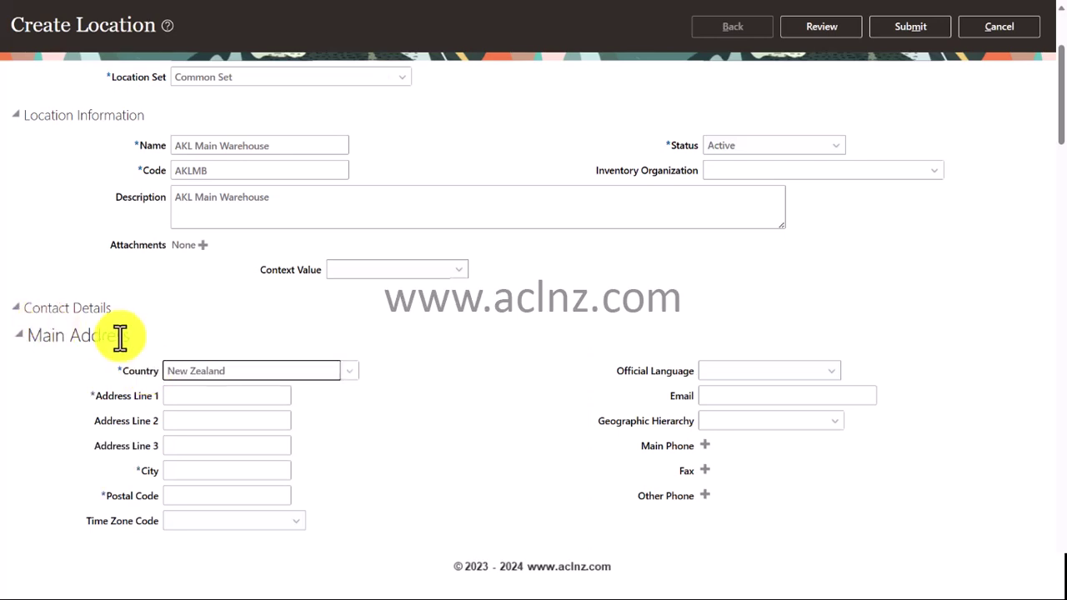
left_click(191, 391)
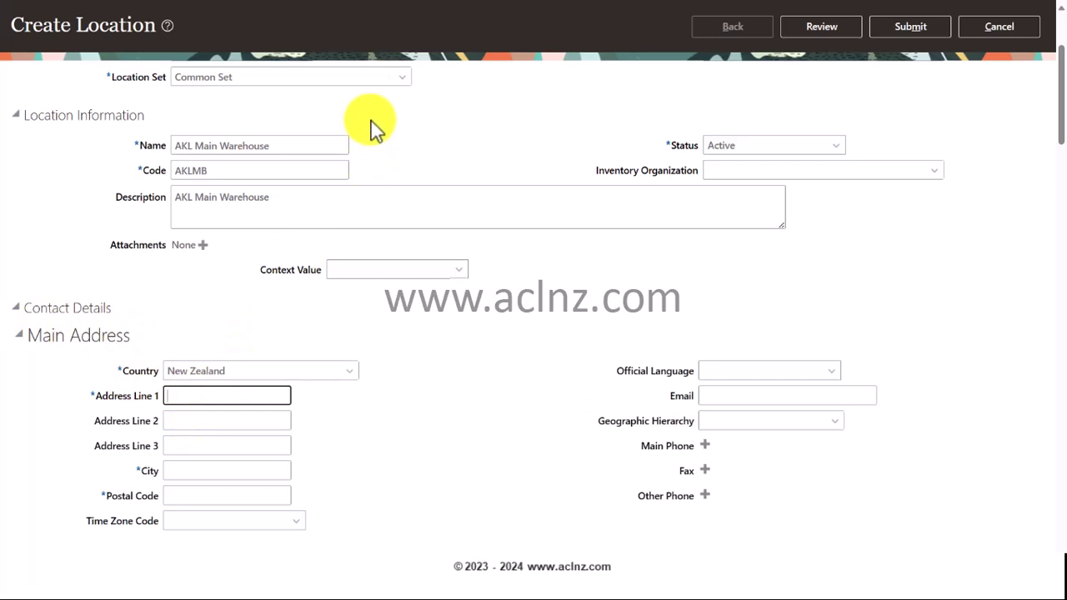
left_click(252, 396)
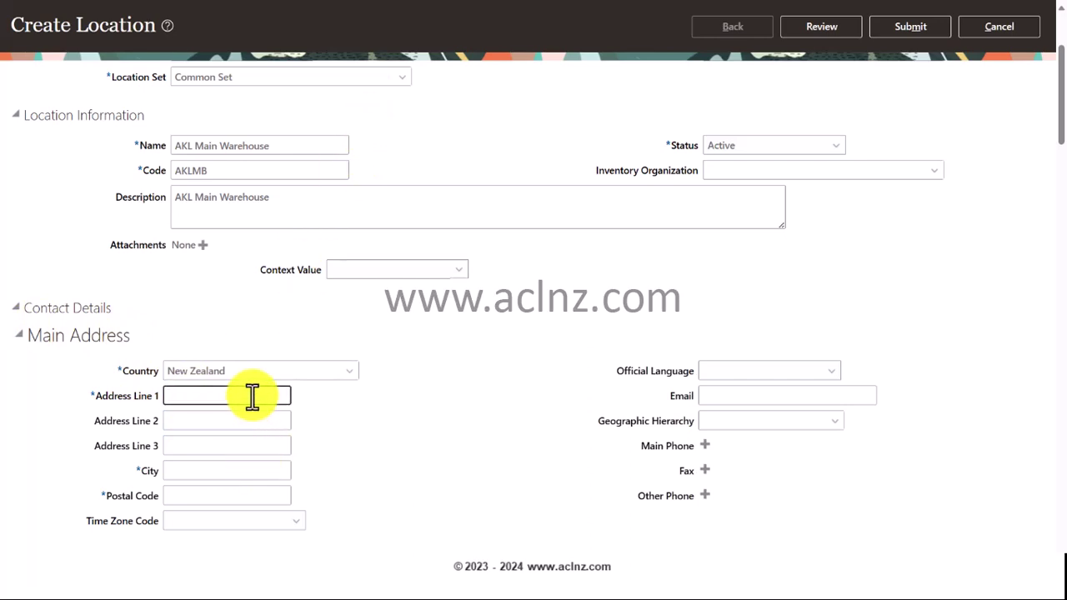
left_click(209, 420)
type("Av")
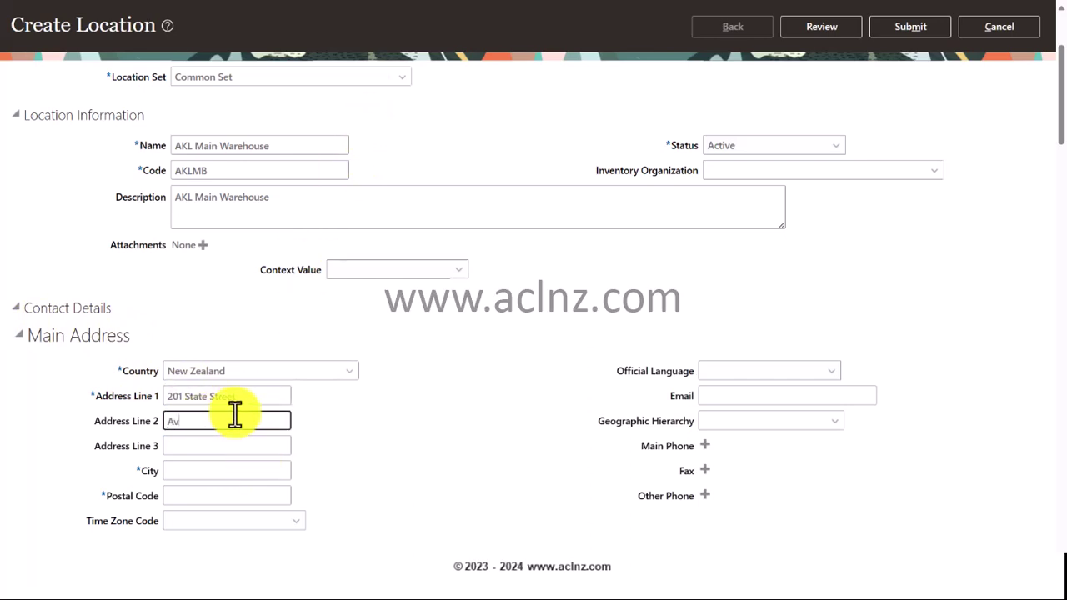
type("ondale")
left_click(201, 468)
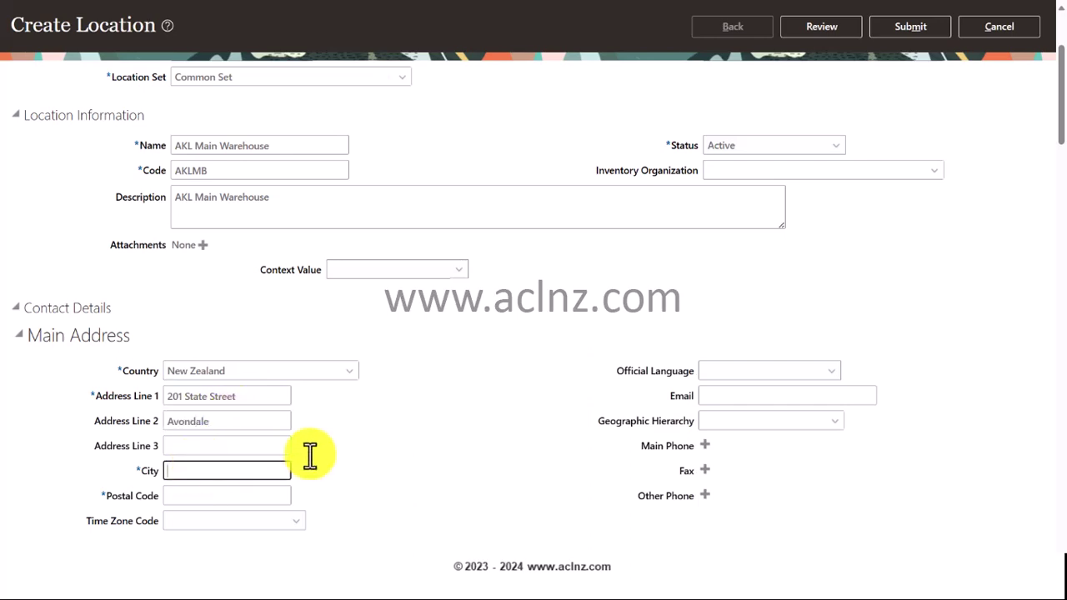
type("Auckland")
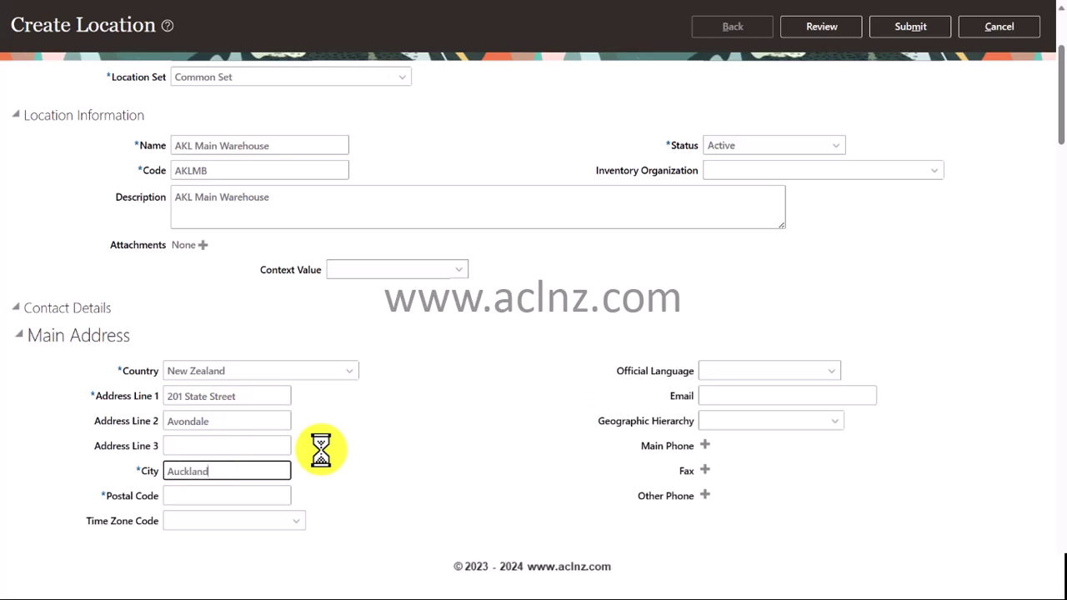
key("Tab")
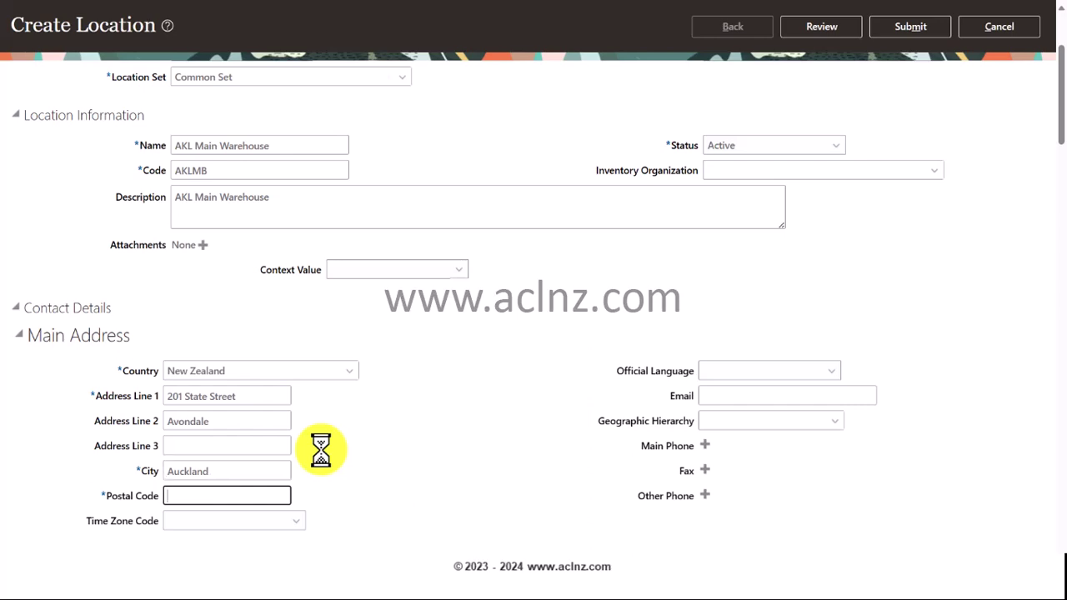
type("0600")
left_click(748, 397)
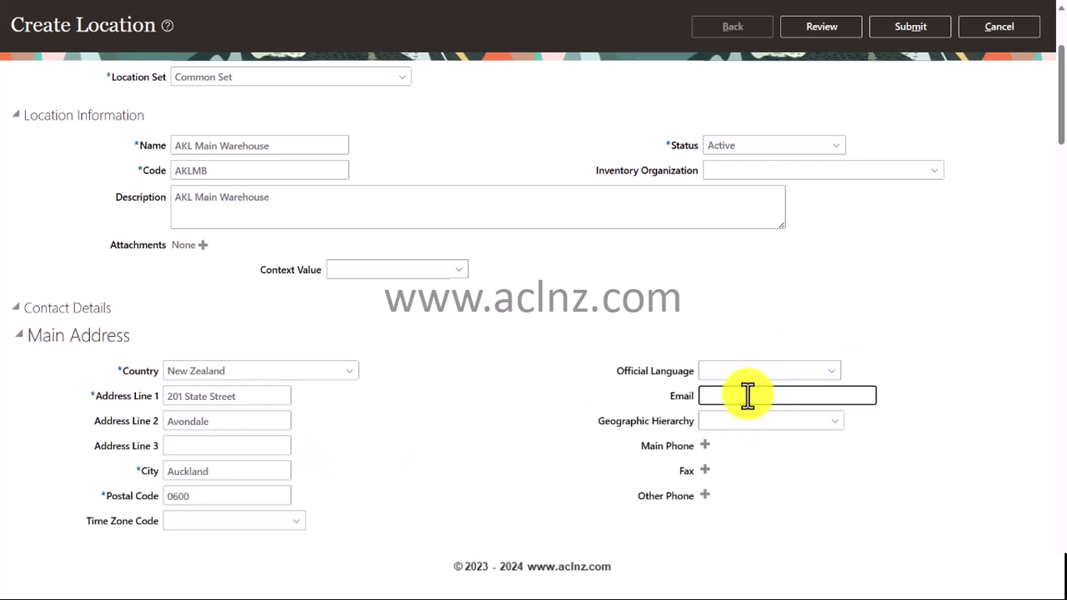
scroll(542, 292, "down", 3)
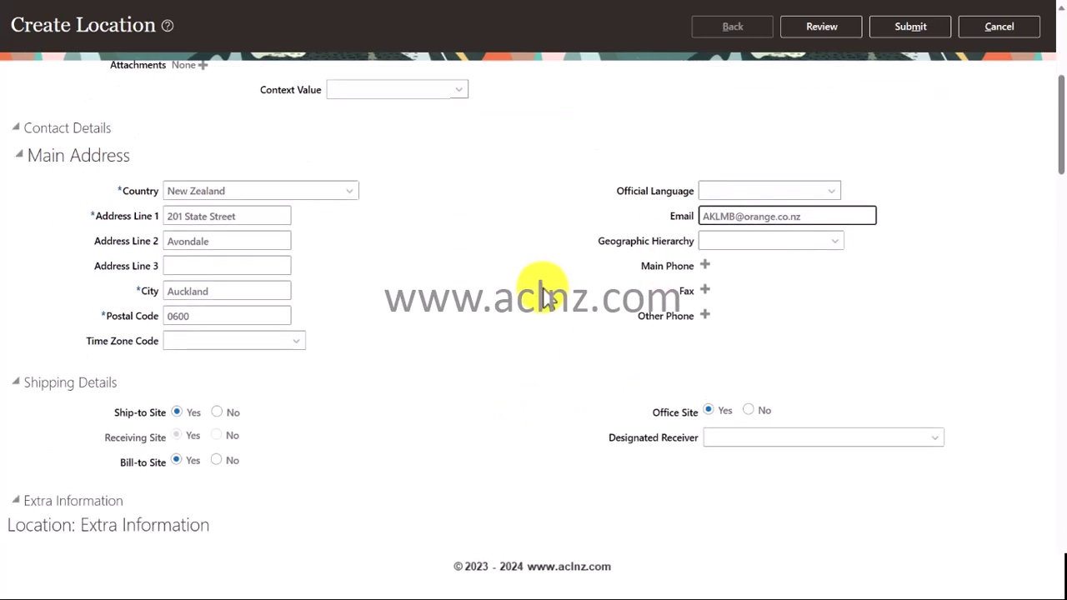
scroll(542, 296, "down", 4)
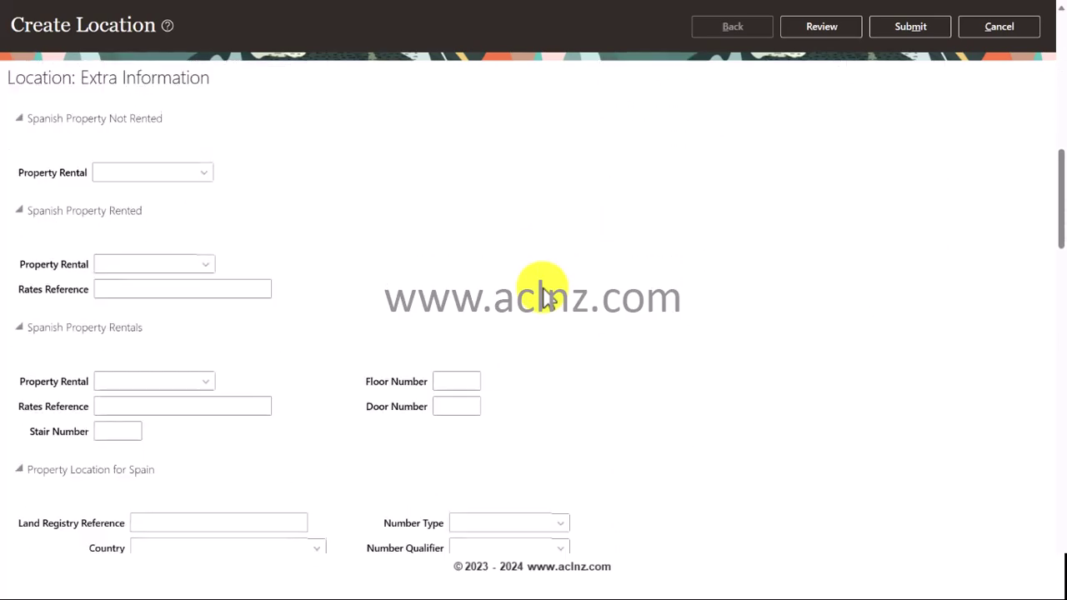
scroll(749, 318, "down", 3)
scroll(749, 318, "down", 3)
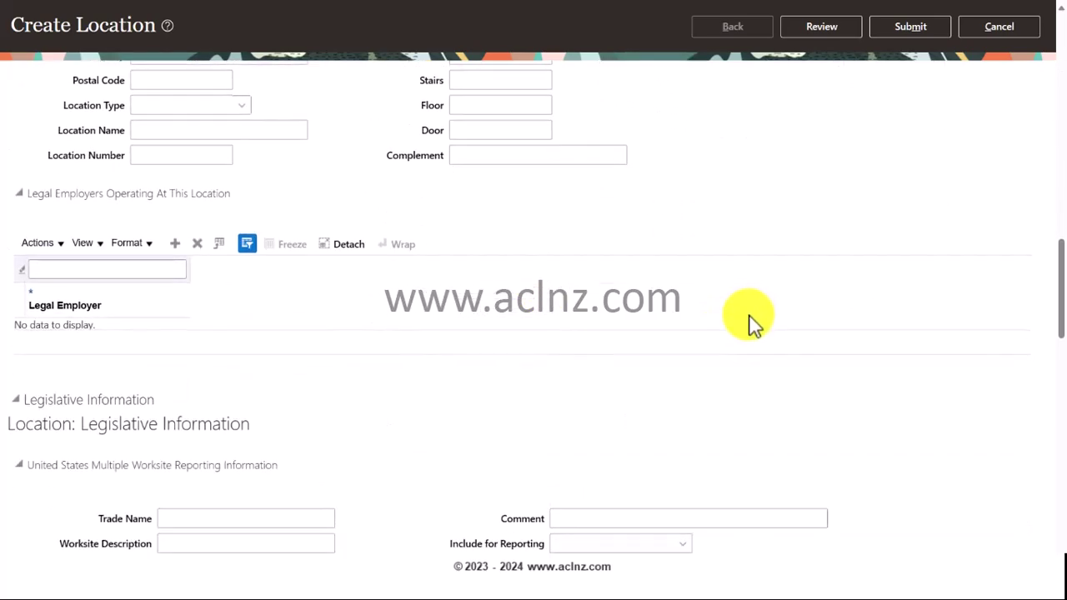
scroll(750, 321, "up", 9)
scroll(750, 324, "up", 5)
scroll(678, 334, "down", 2)
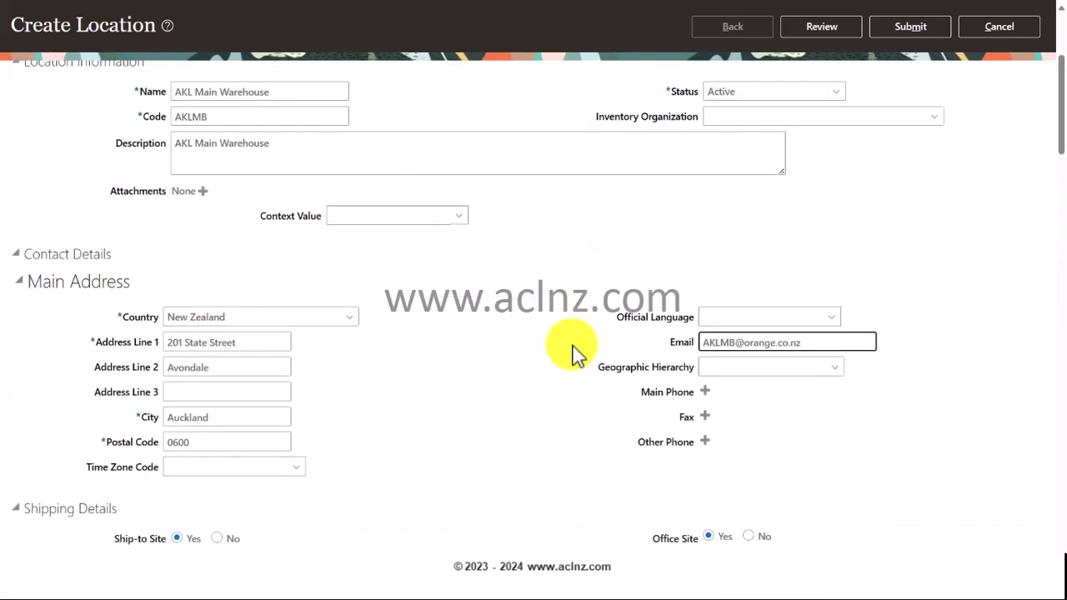
scroll(575, 354, "up", 3)
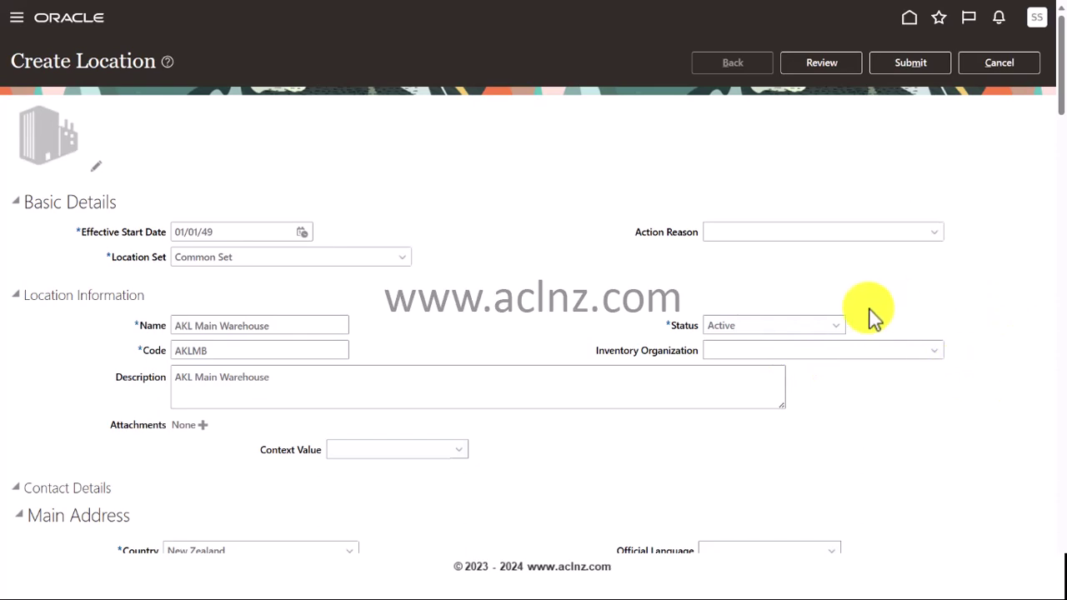
- Review and submit the AKL Main Warehouse location, confirming Yes in the warning
left_click(812, 65)
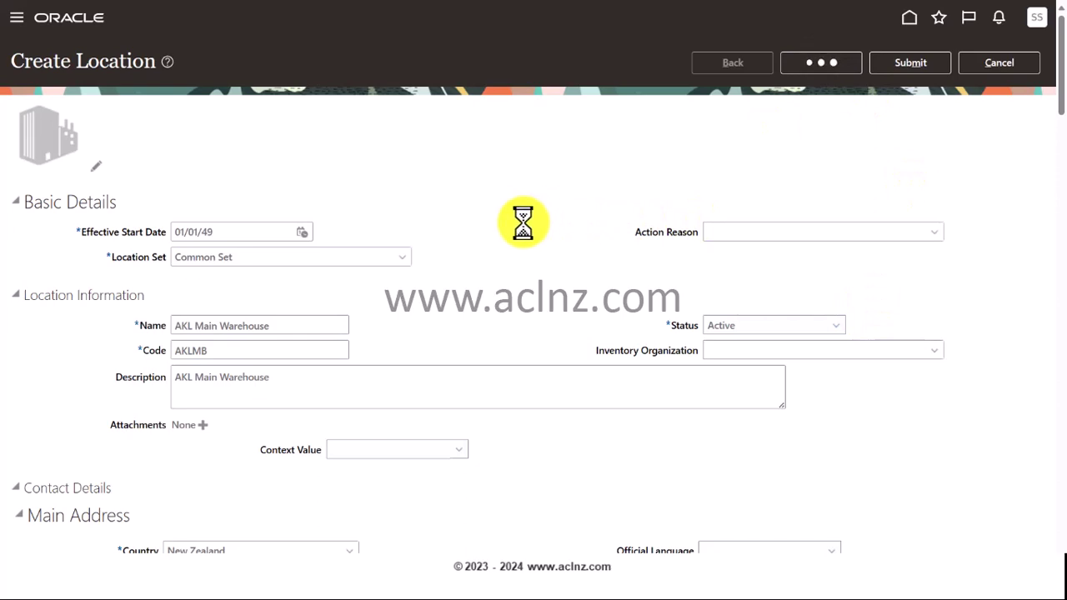
left_click(914, 65)
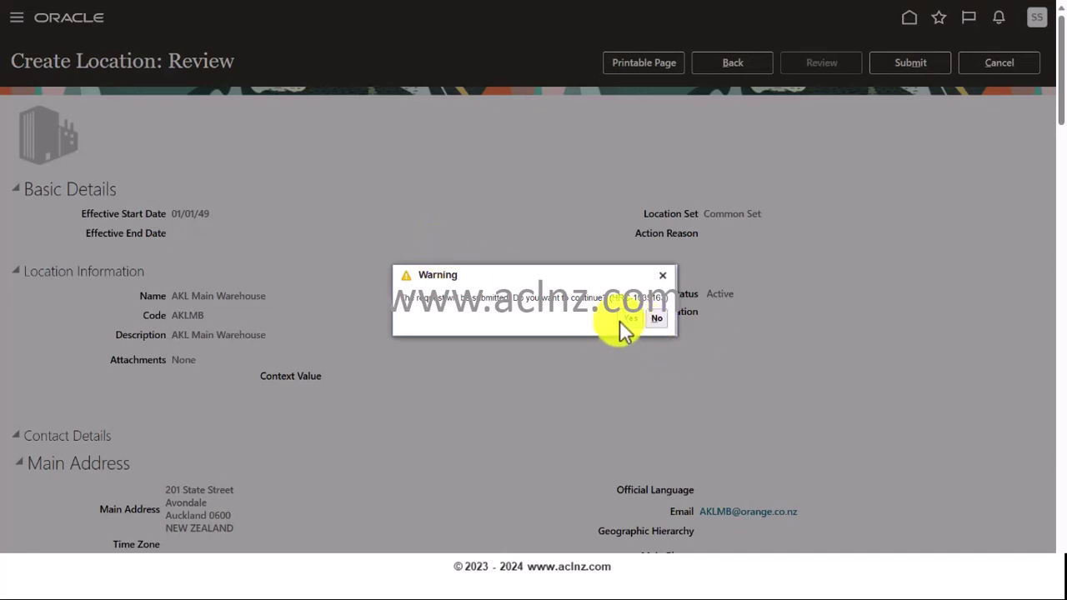
left_click(620, 319)
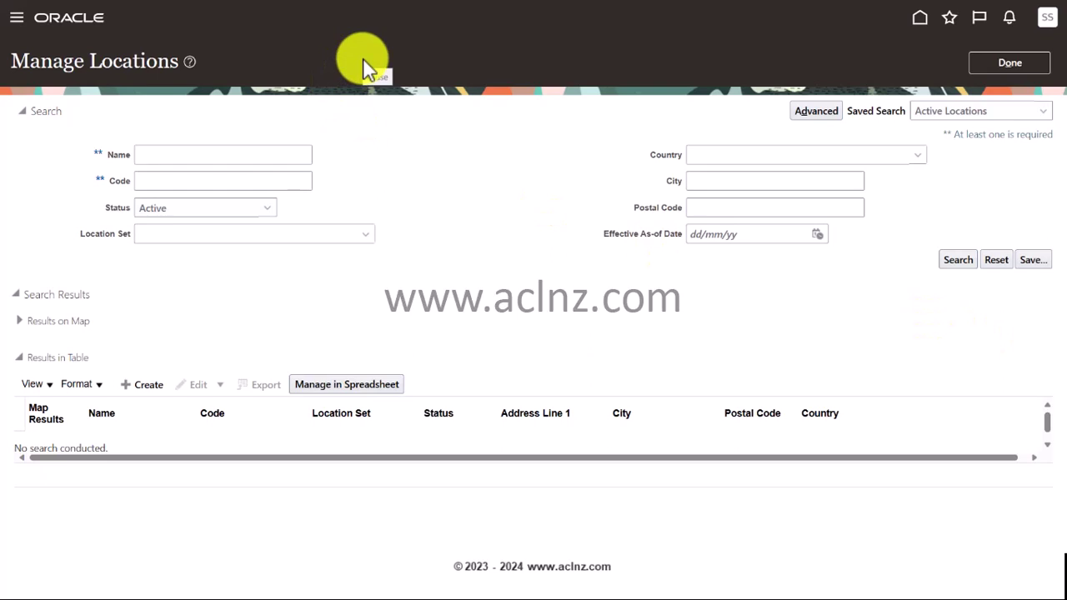
- Check the Christchurch, Wellington and Auckland Main Warehouse descriptions in Excel's Description column
key("alt+Tab")
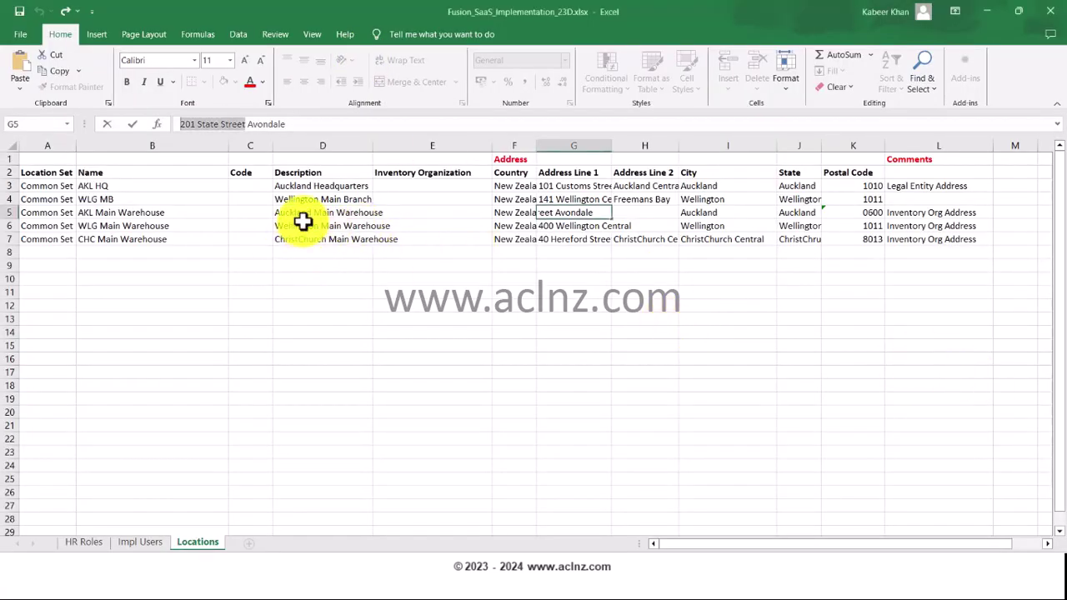
left_click(295, 241)
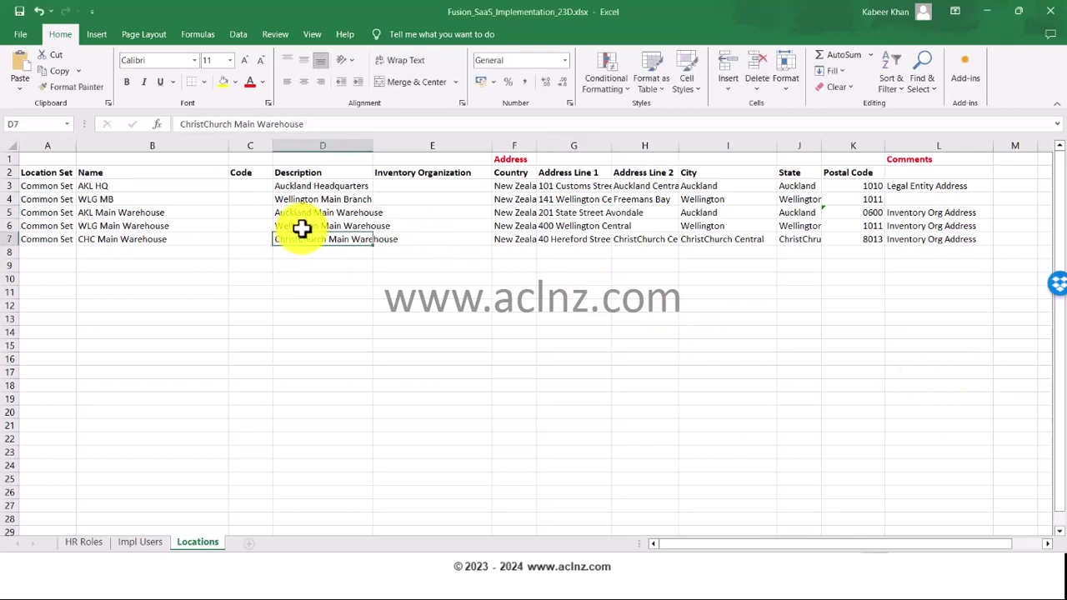
left_click(301, 225)
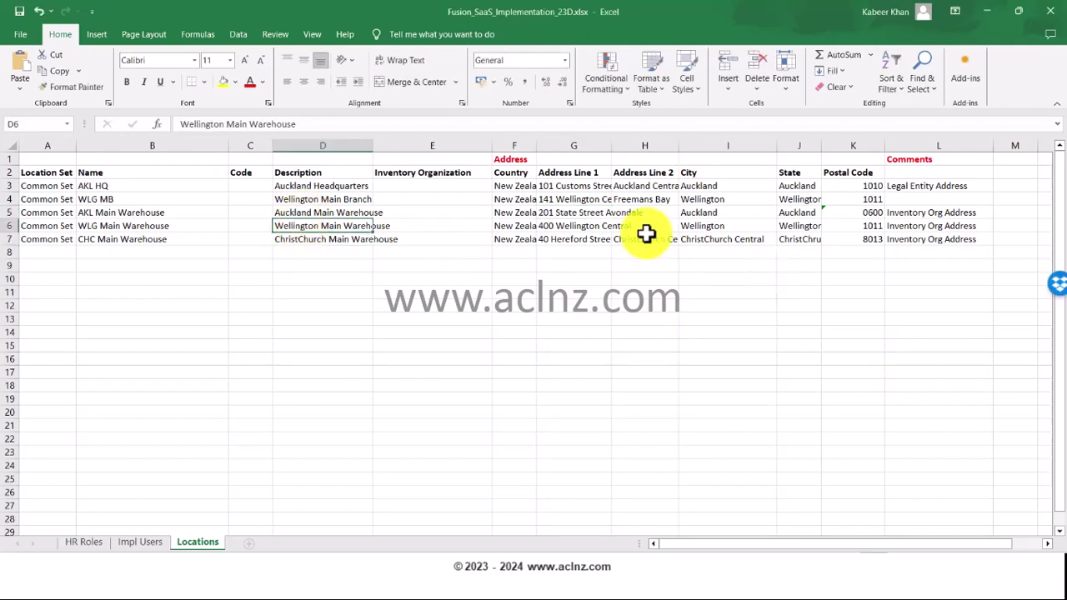
left_click(291, 214)
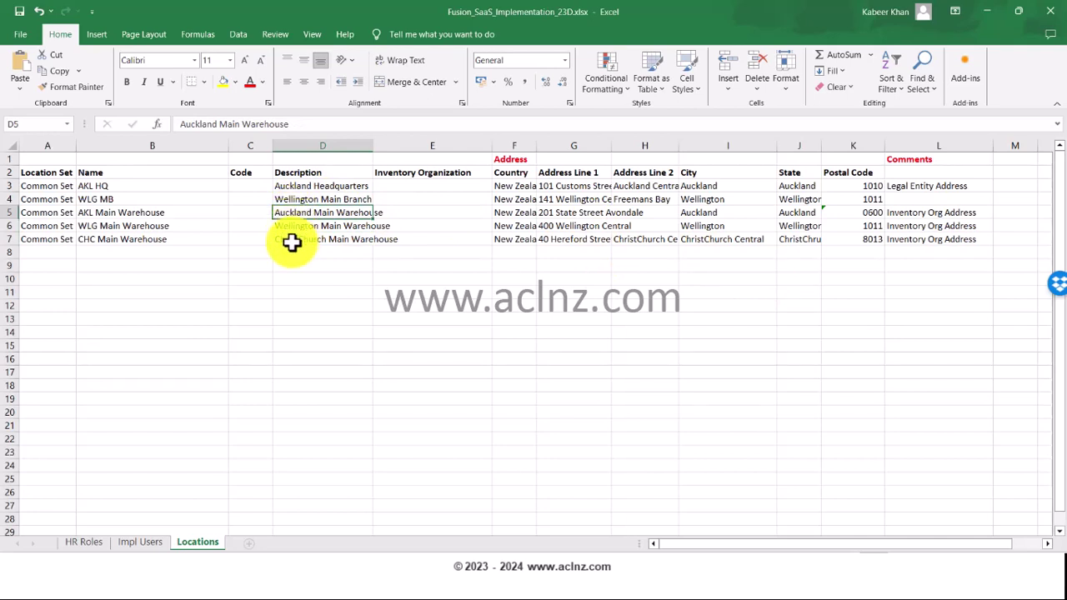
left_click(292, 242)
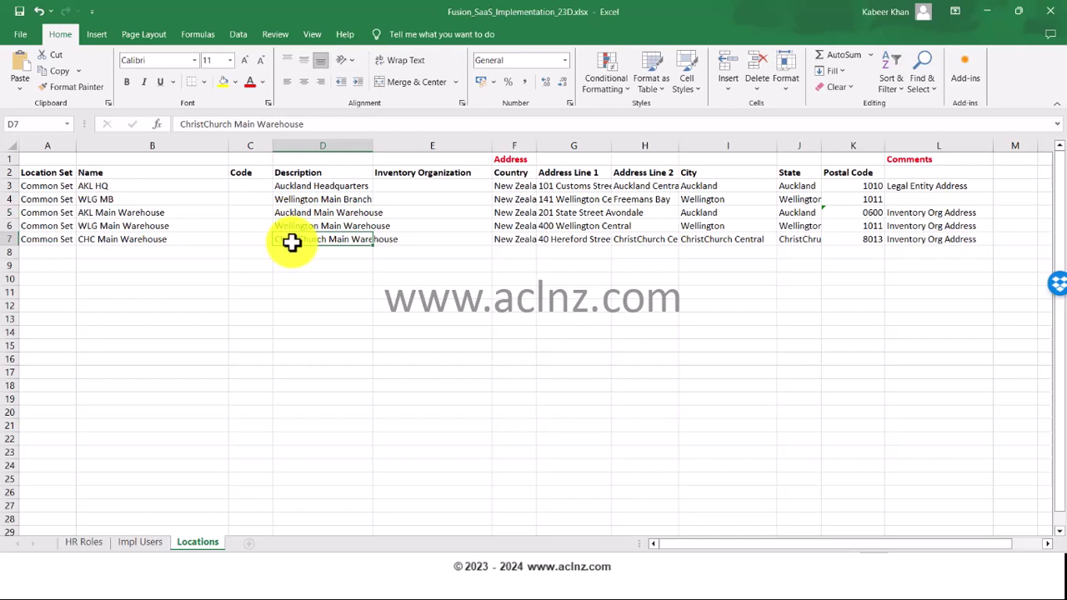